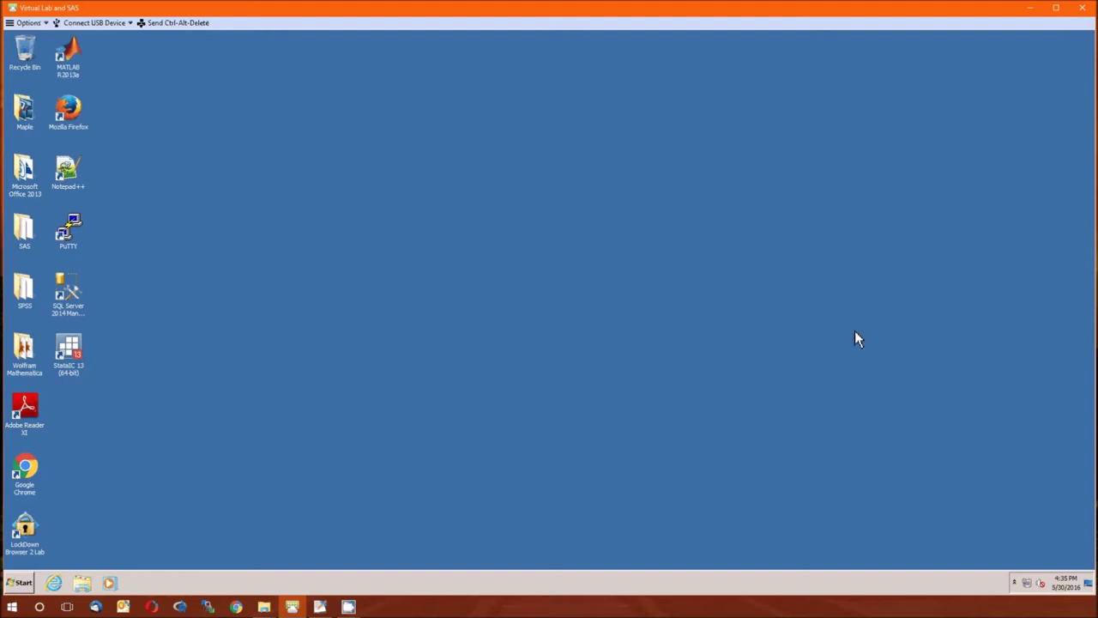
- Launch SAS 9.4 (English), maximize its window and place the caret in the empty editor
double_click(23, 233)
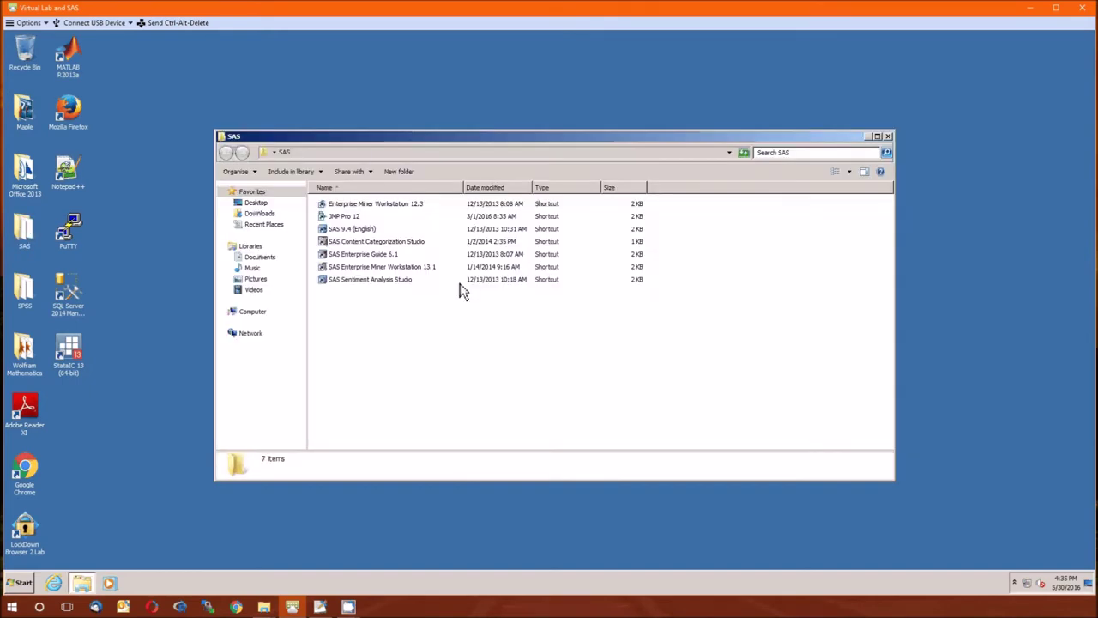
double_click(354, 230)
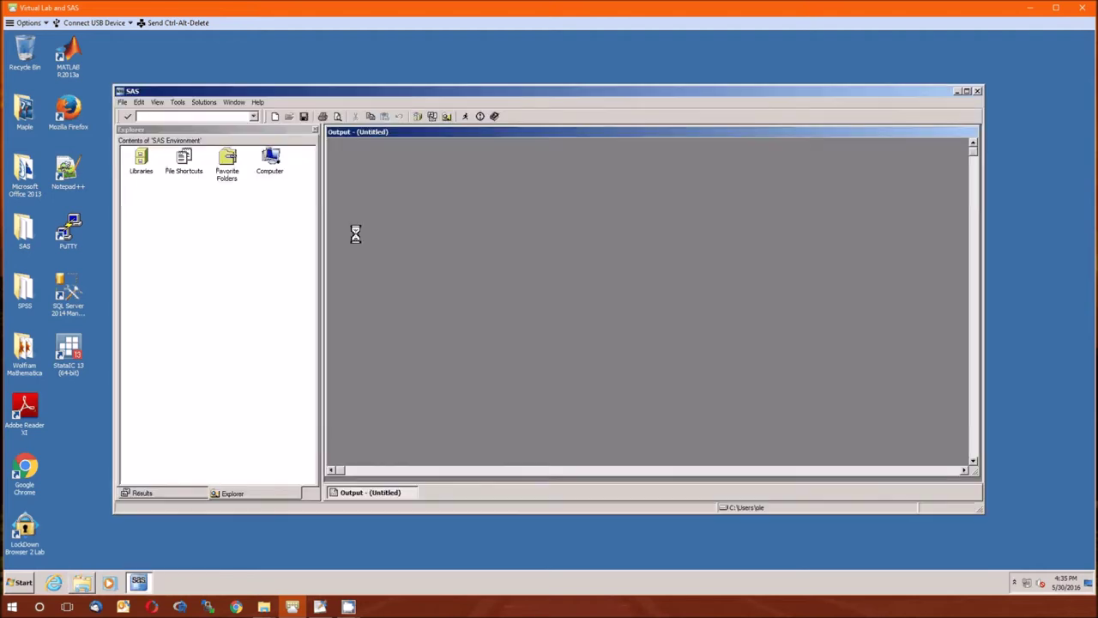
left_click(967, 91)
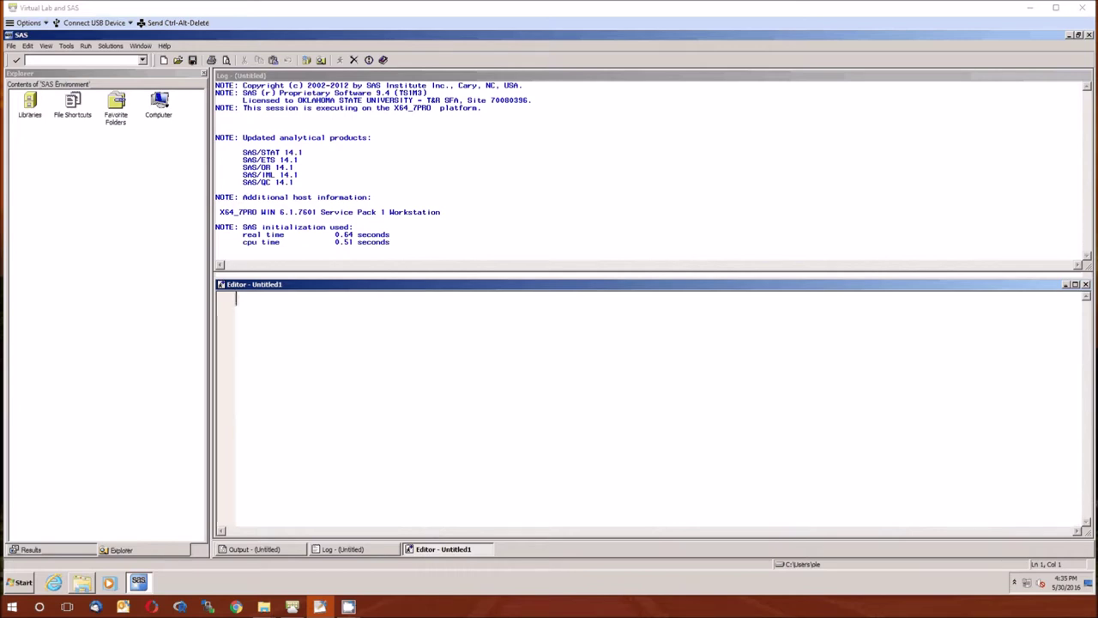
left_click(353, 317)
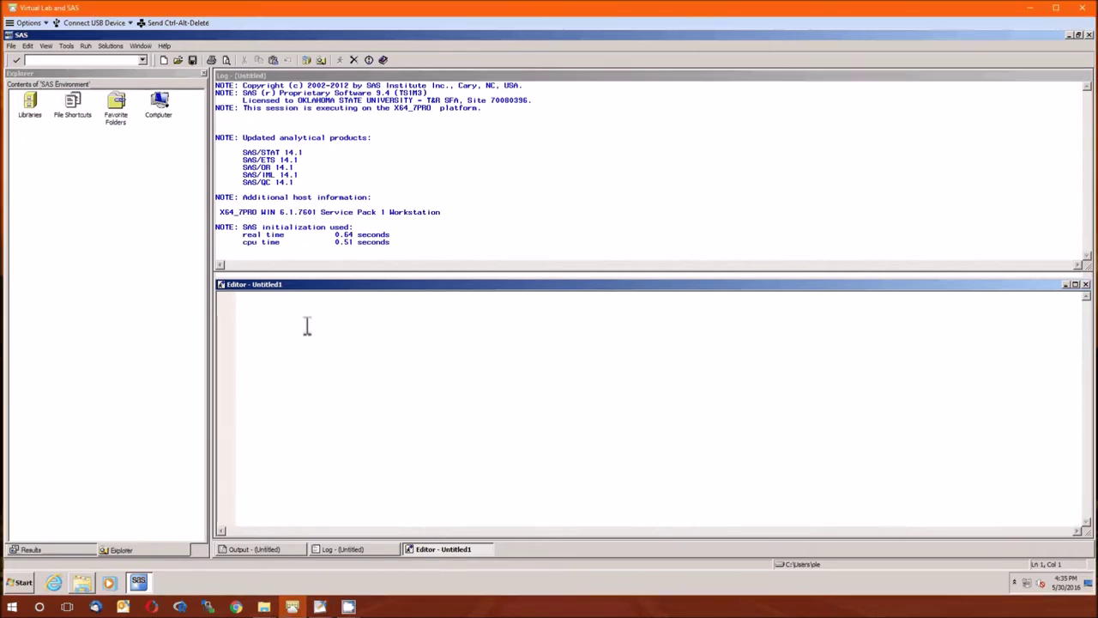
- Paste the DATA flower step into the editor and look over the data lines
key("ctrl+v")
scroll(407, 406, "up", 5)
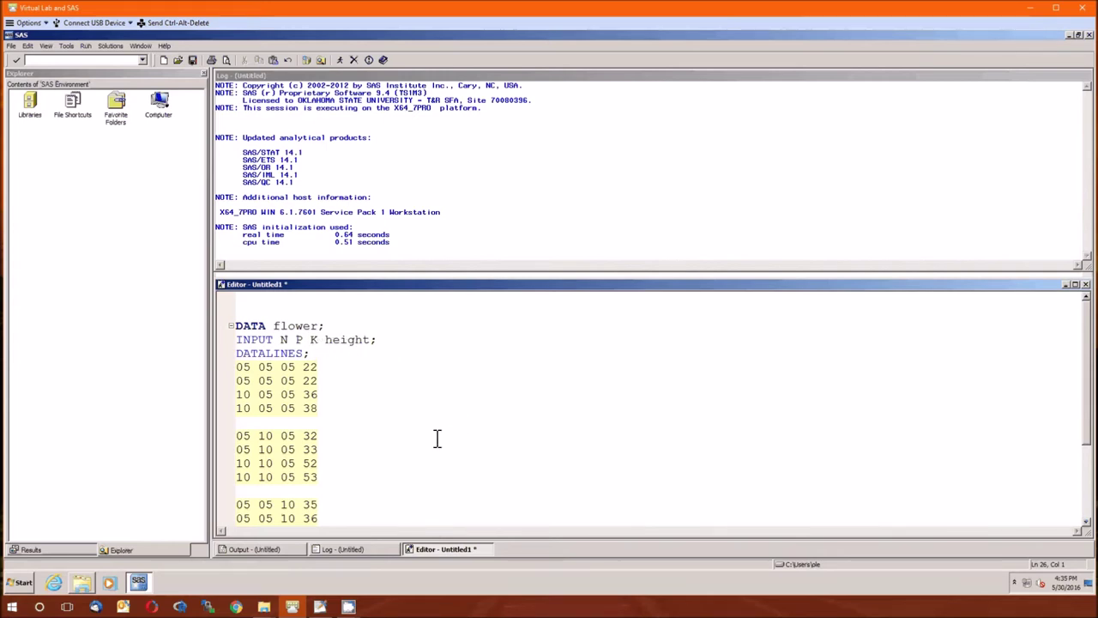
scroll(436, 437, "down", 3)
scroll(437, 439, "down", 3)
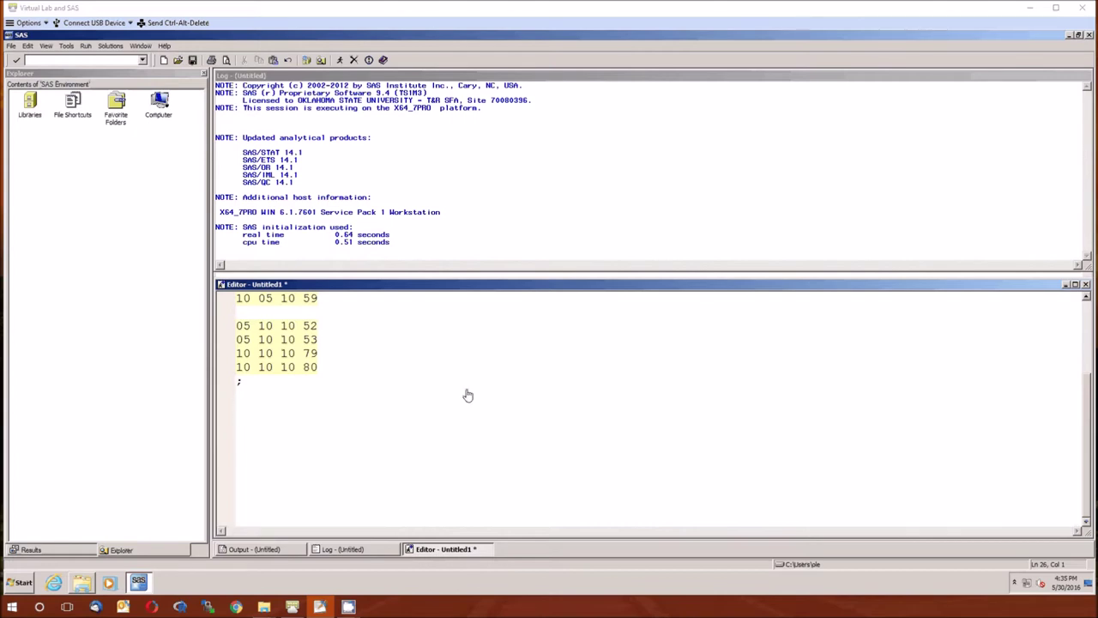
- Add PROC UNIVARIATE DATA=flower; RUN; QUIT; below the data and submit it with F8
left_click(279, 403)
key("Return")
key("Return")
key("Return")
type("PROC UNIVARIATE DATA=flower;")
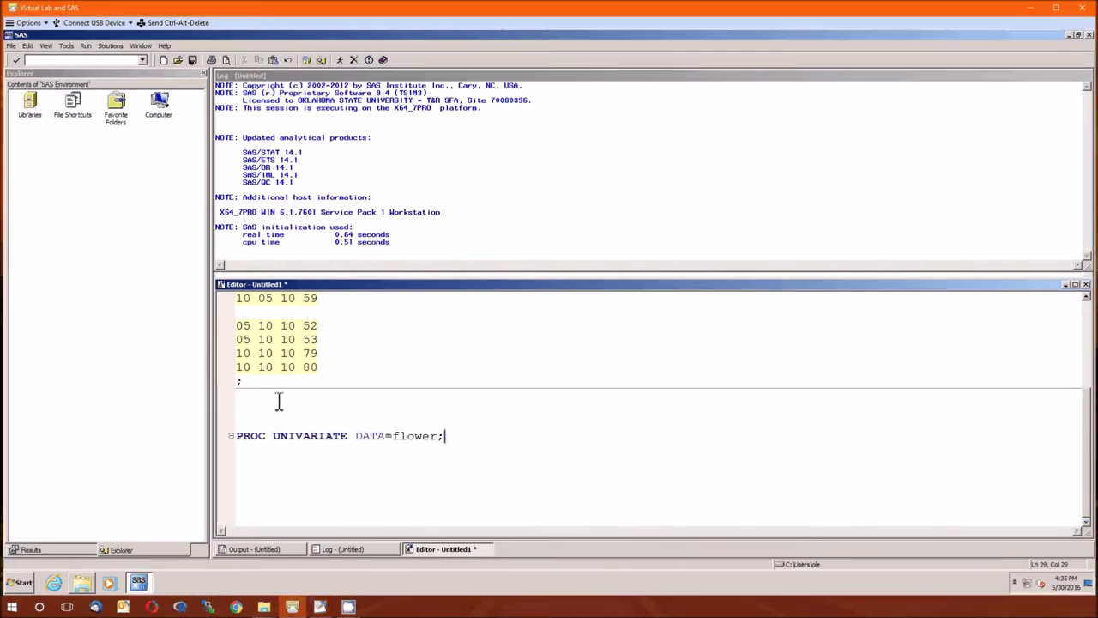
key("Return")
key("Return")
key("BackSpace")
type("RUN ;")
key("Return")
key("Return")
key("Return")
key("Return")
key("Return")
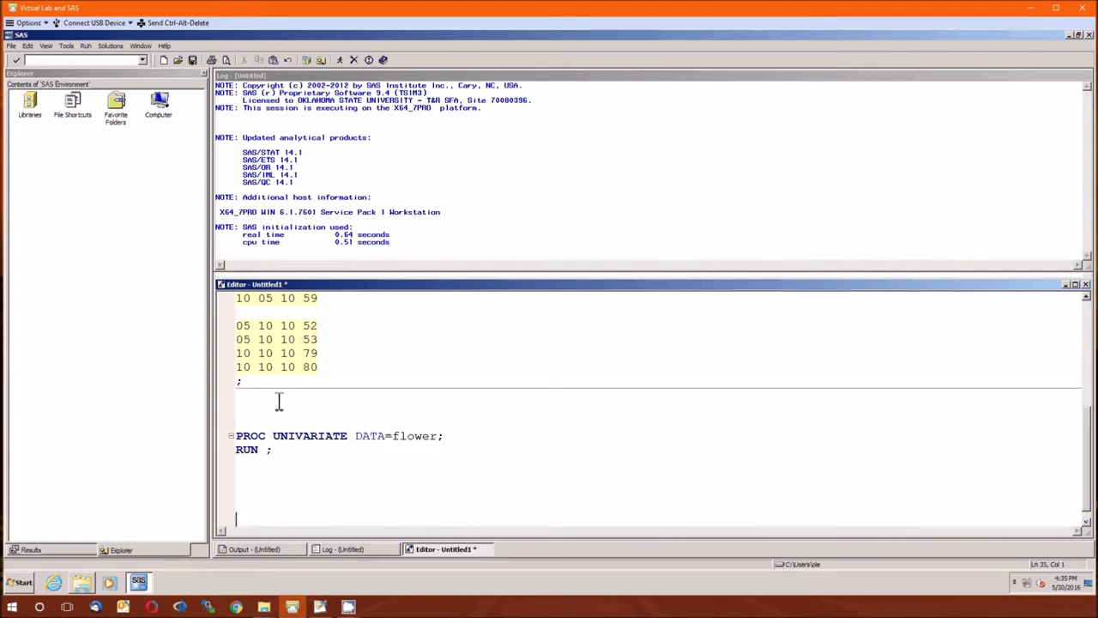
type("QUIT;")
key("Up")
key("Up")
key("Up")
key("Up")
key("Up")
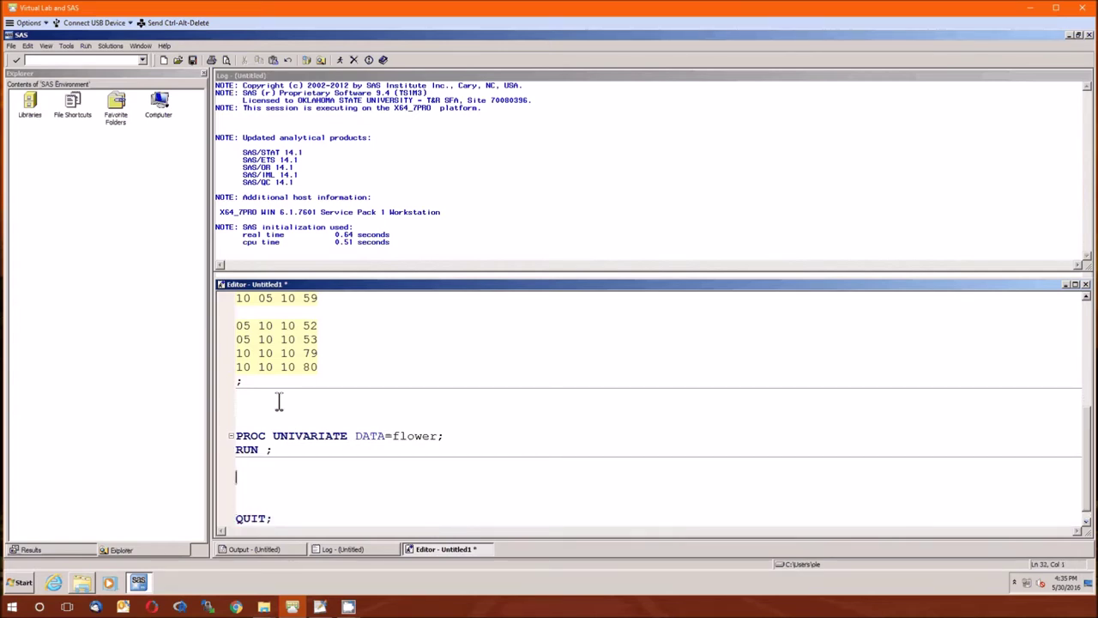
key("BackSpace")
key("F8")
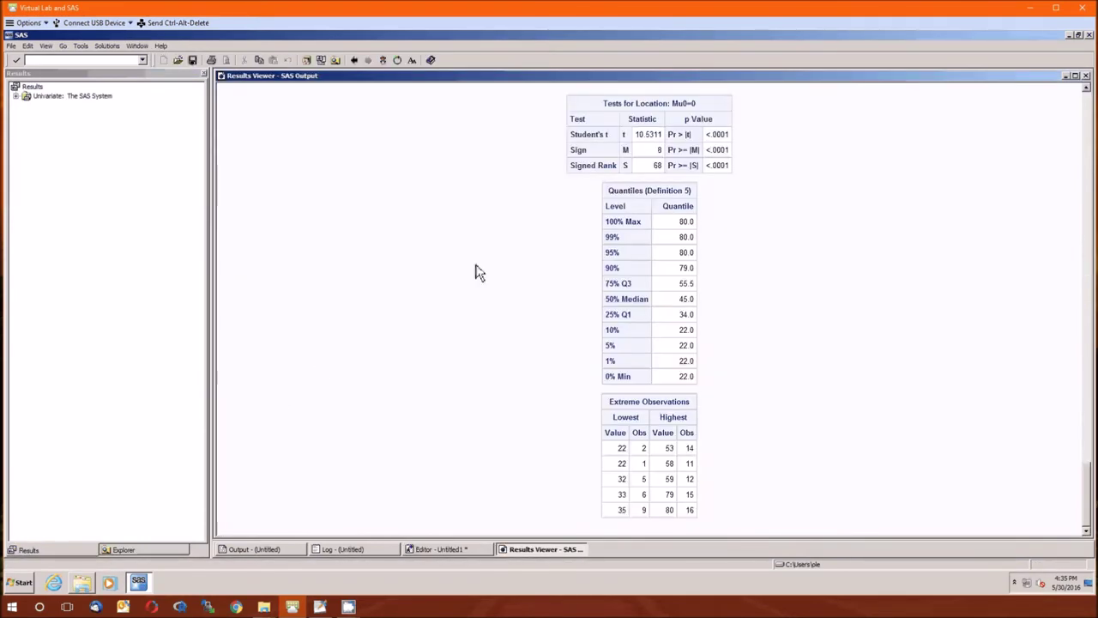
- Scroll through the univariate output for N, P, K and height, then close the Results Viewer
scroll(494, 360, "down", 3)
scroll(494, 360, "up", 10)
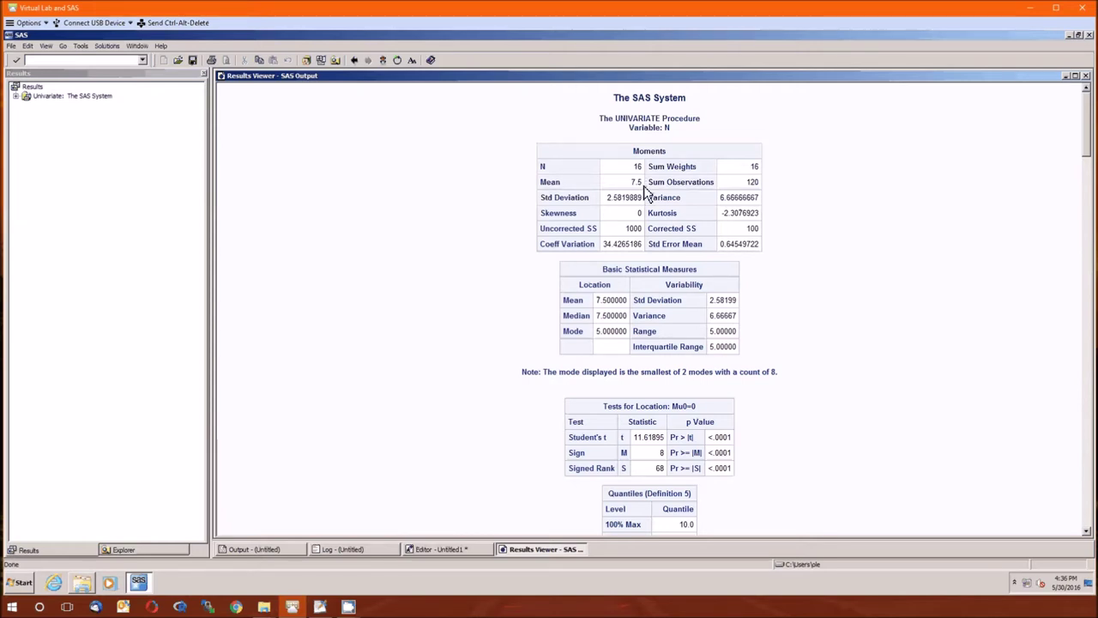
scroll(645, 191, "down", 10)
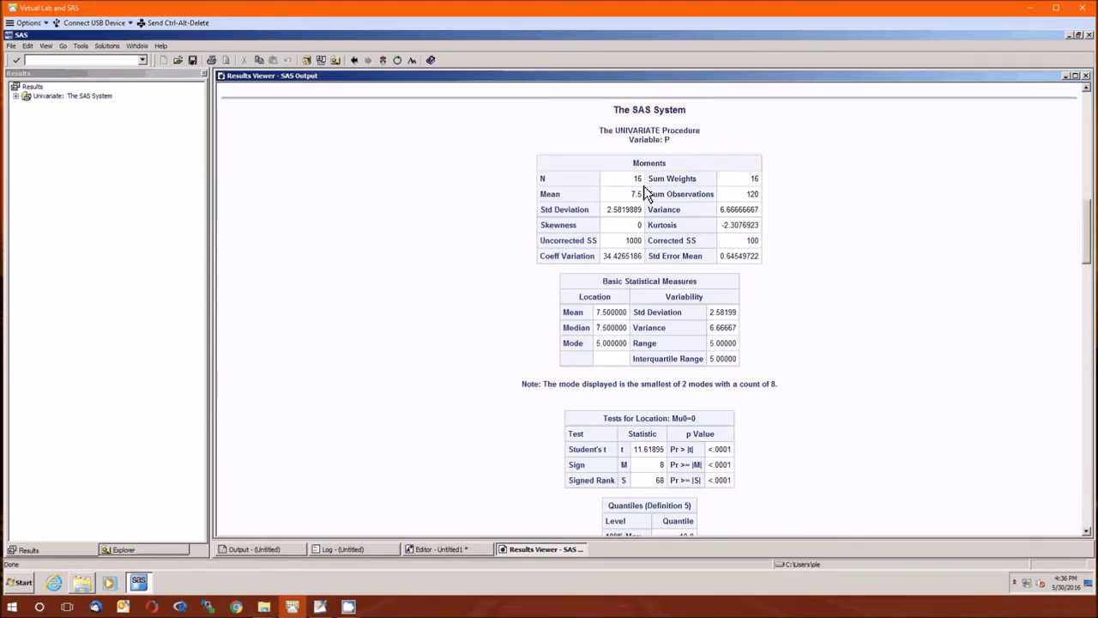
scroll(645, 191, "down", 10)
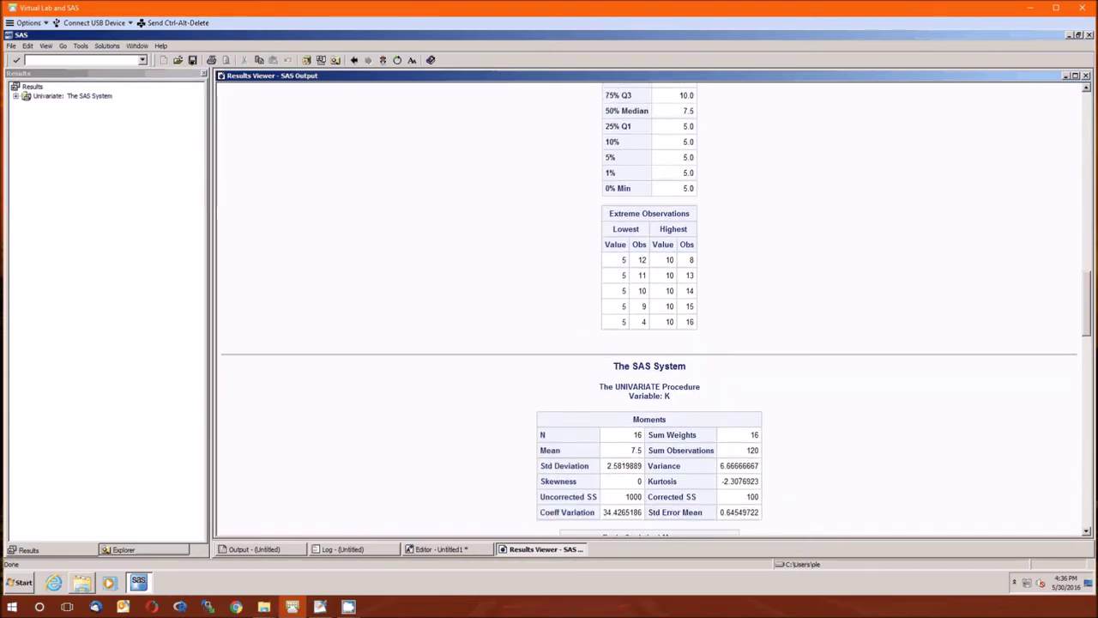
scroll(645, 190, "down", 10)
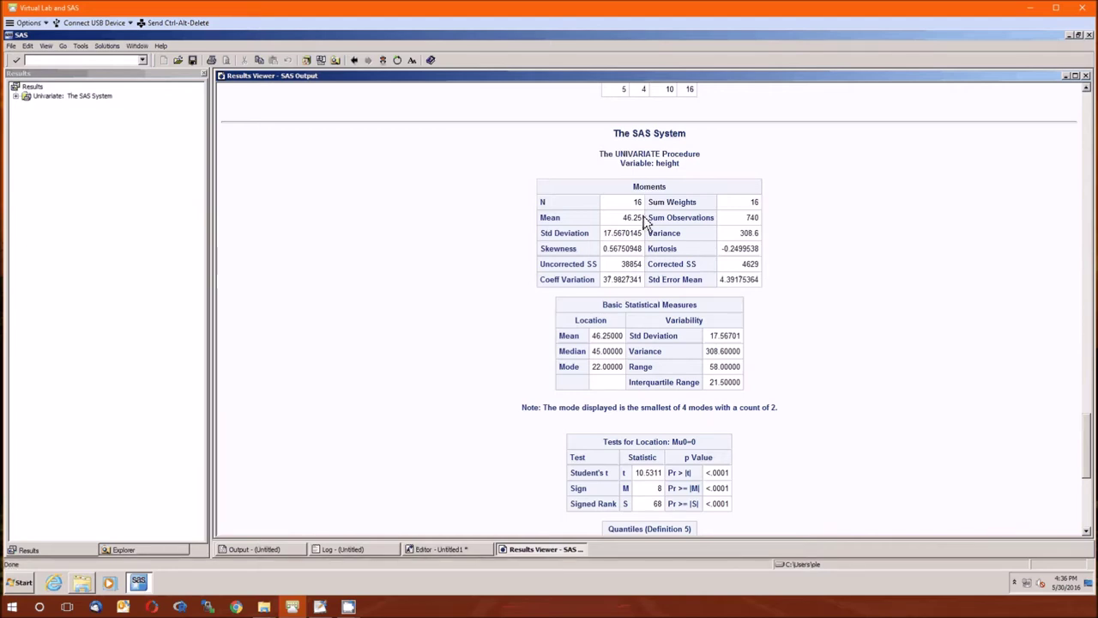
scroll(645, 222, "down", 8)
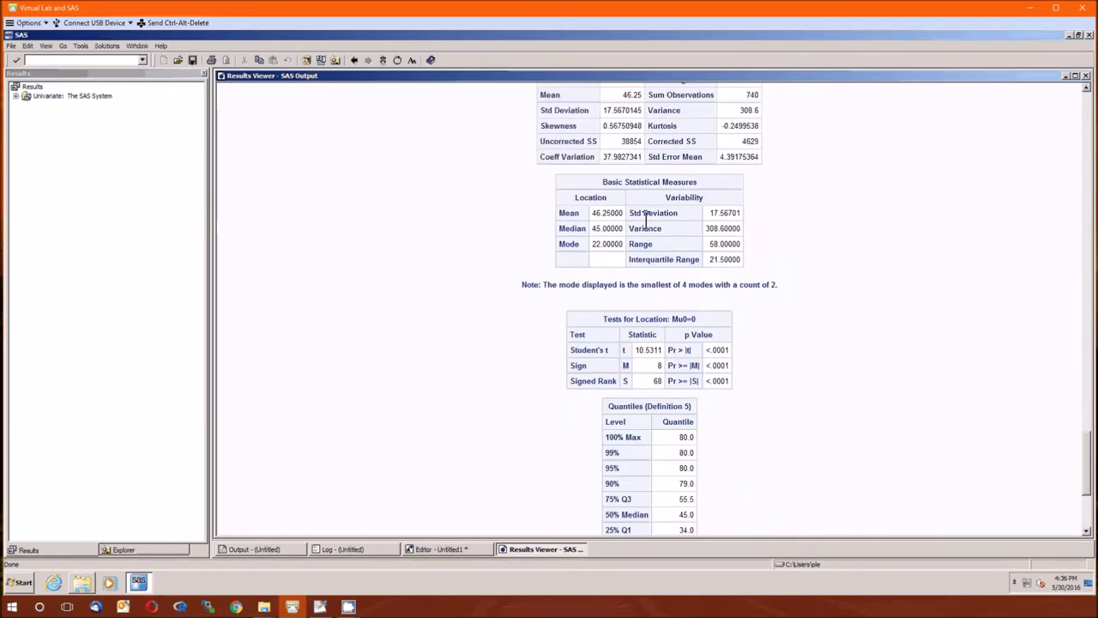
left_click(1086, 75)
- Add CLASS N; under PROC UNIVARIATE and rerun the program
left_click(460, 435)
scroll(461, 436, "down", 1)
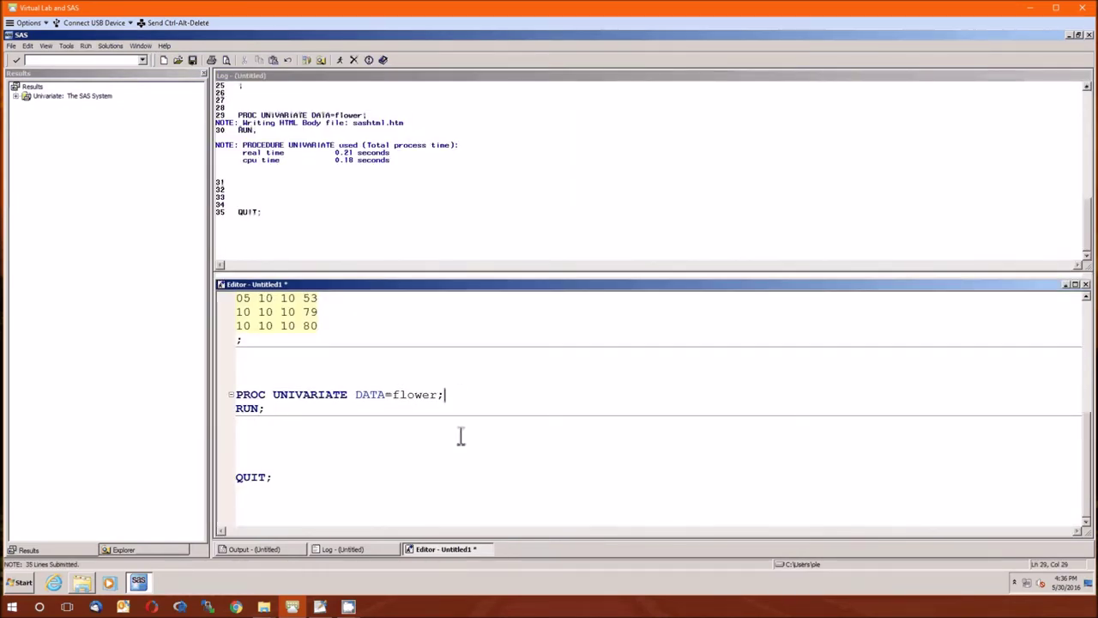
key("Return")
type("CLASS N")
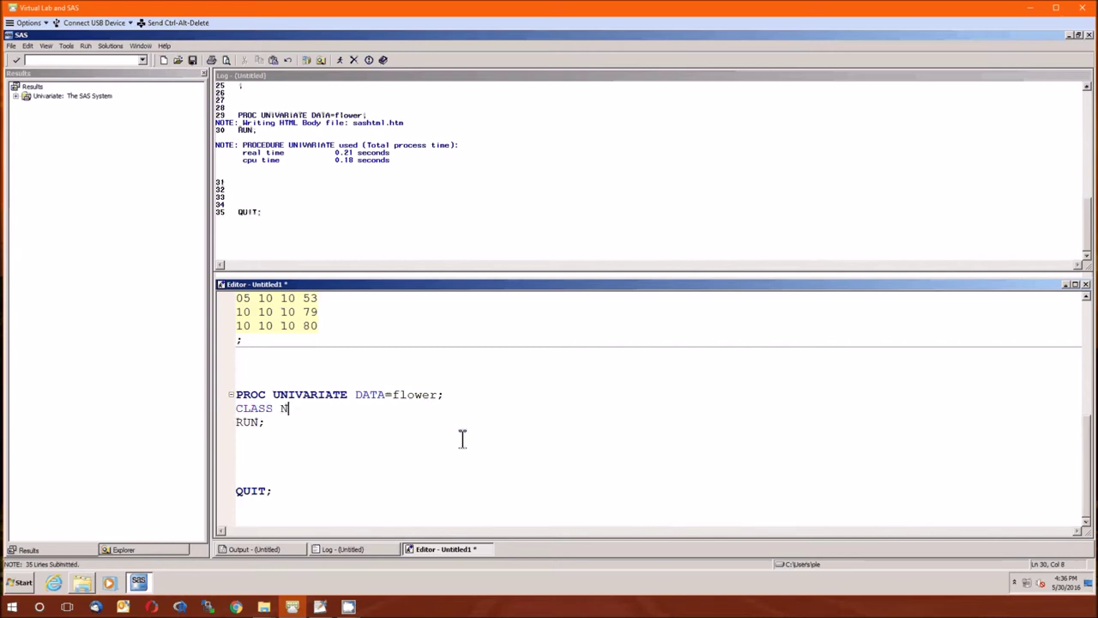
type(";")
key("F3")
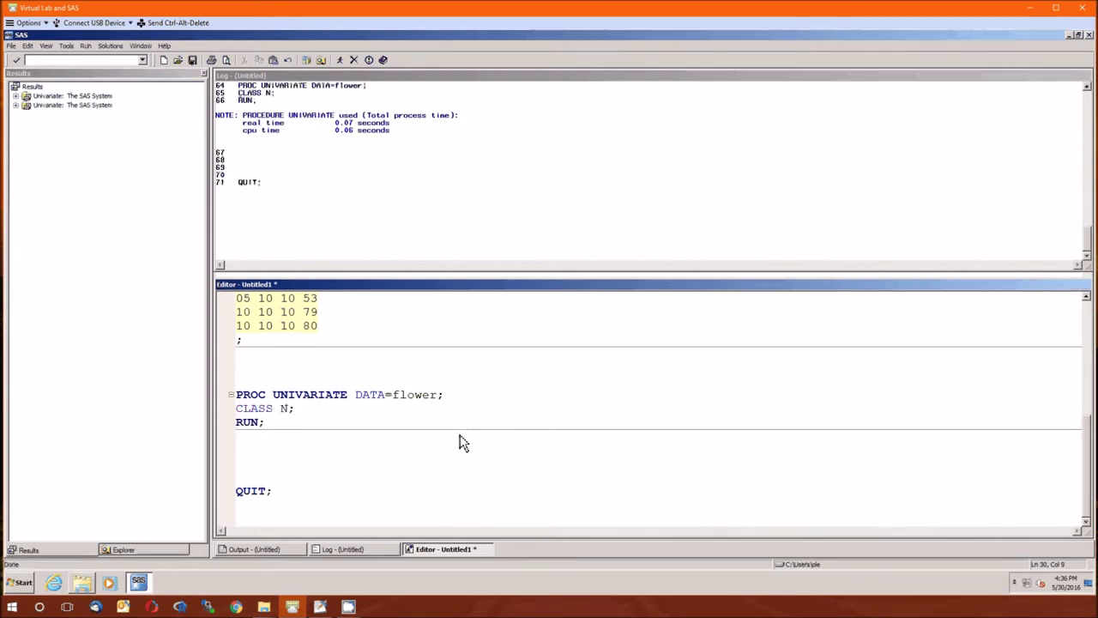
- Review the height statistics for each N level, then close the Results Viewer
scroll(528, 415, "up", 3)
scroll(530, 415, "up", 5)
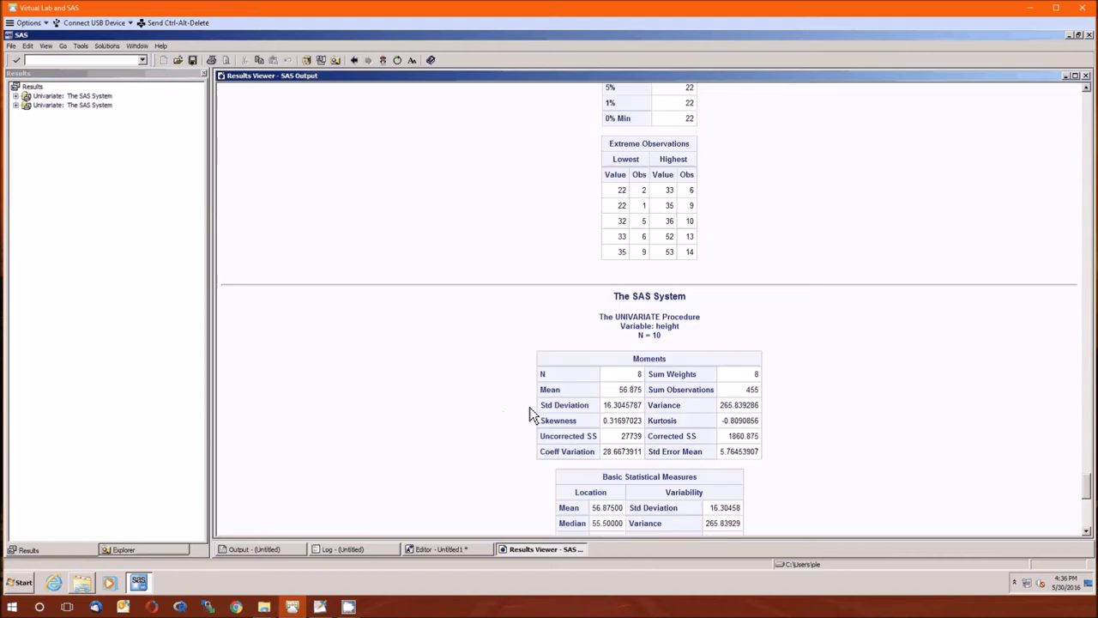
scroll(529, 412, "up", 2)
scroll(529, 412, "down", 4)
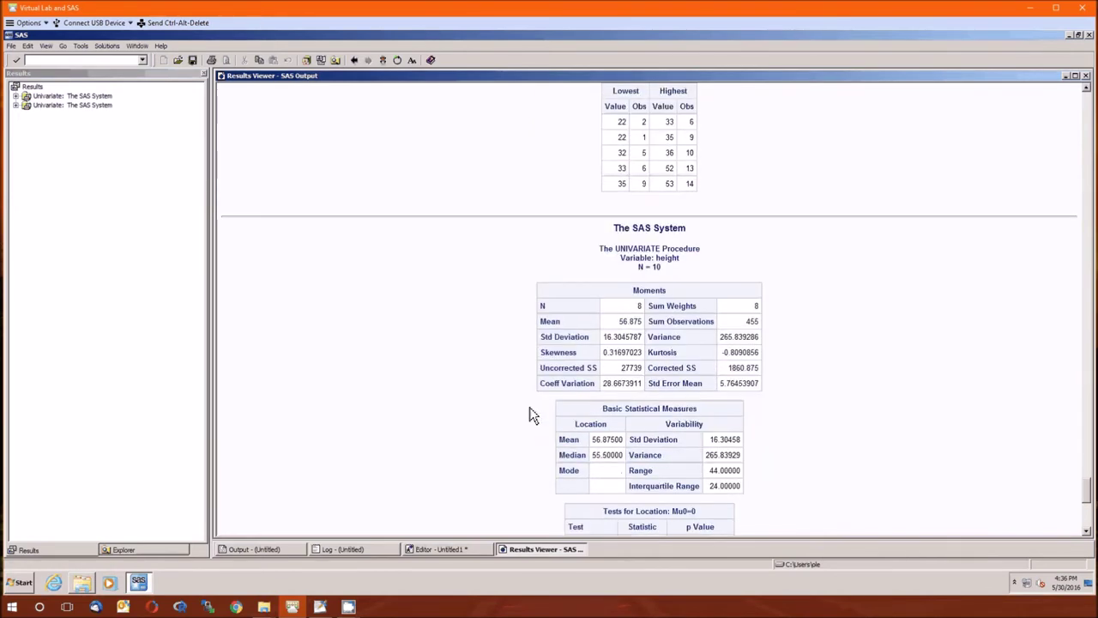
scroll(529, 415, "down", 2)
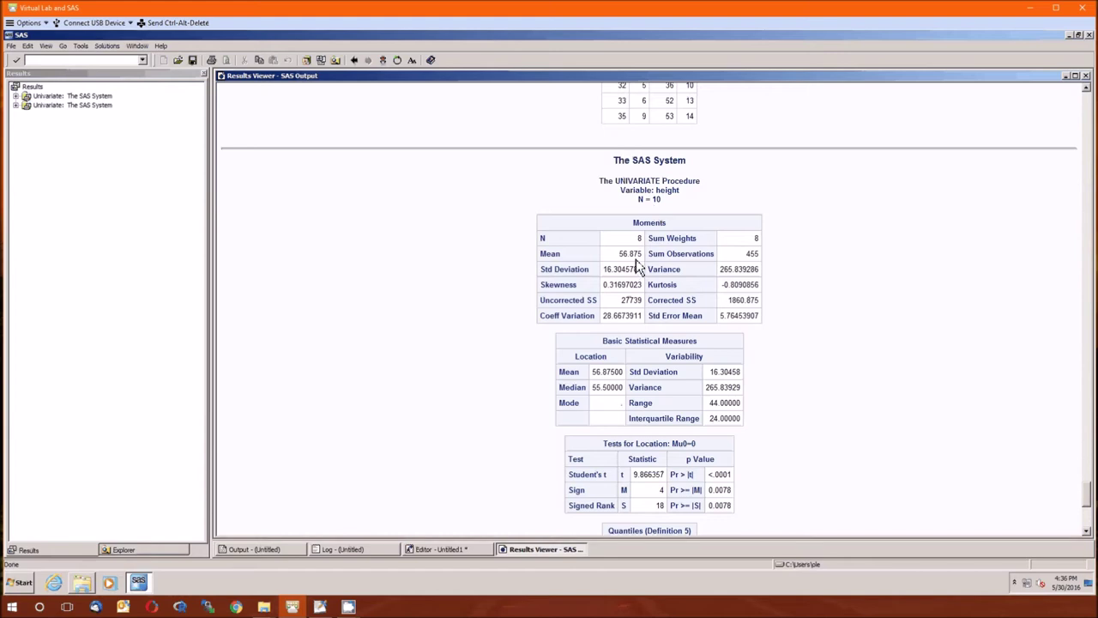
scroll(436, 399, "up", 15)
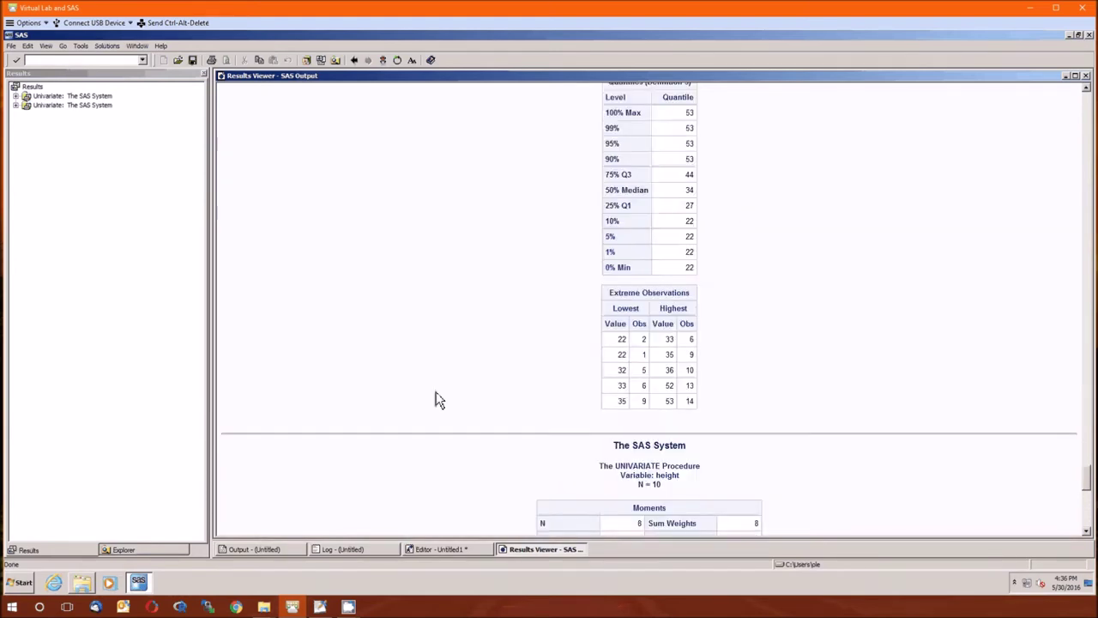
scroll(436, 399, "up", 2)
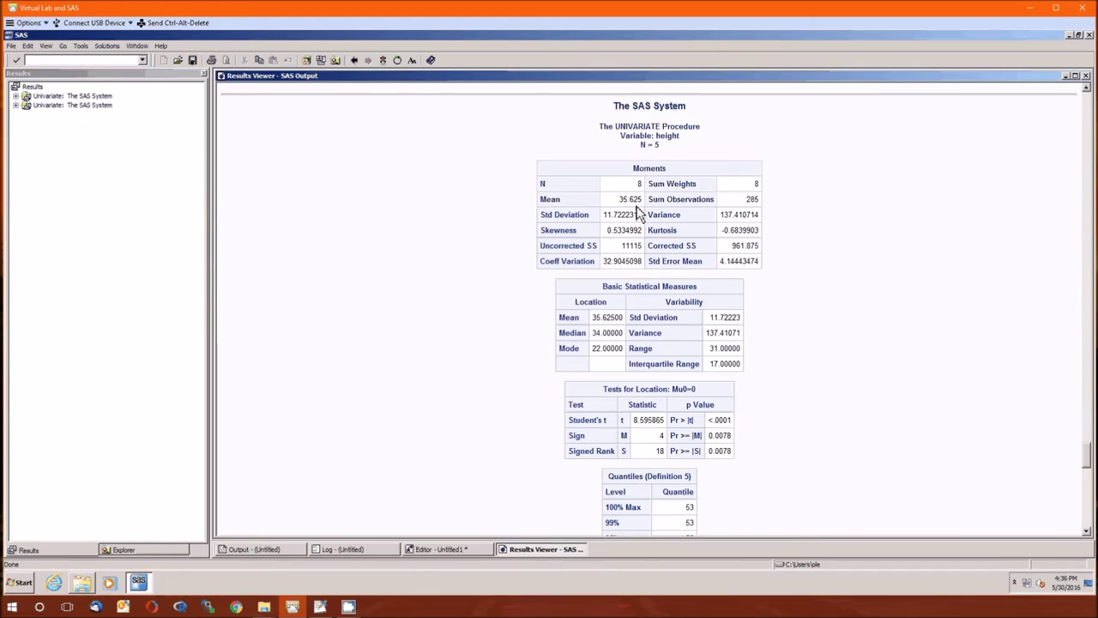
left_click(1085, 76)
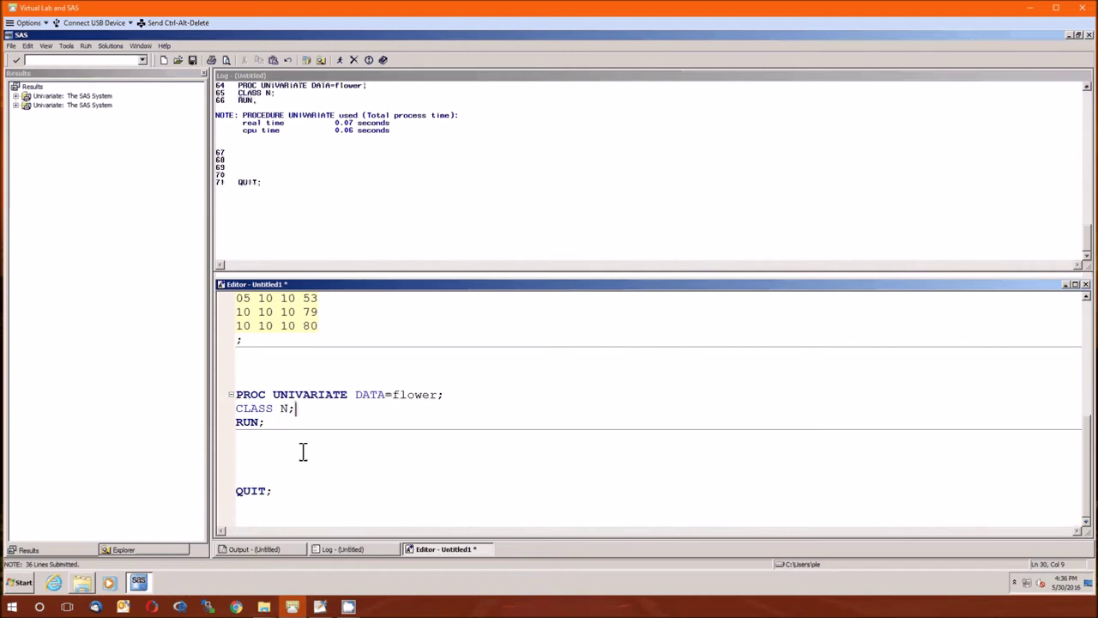
- Rerun the univariate step grouped by P, review the output and close it
double_click(285, 410)
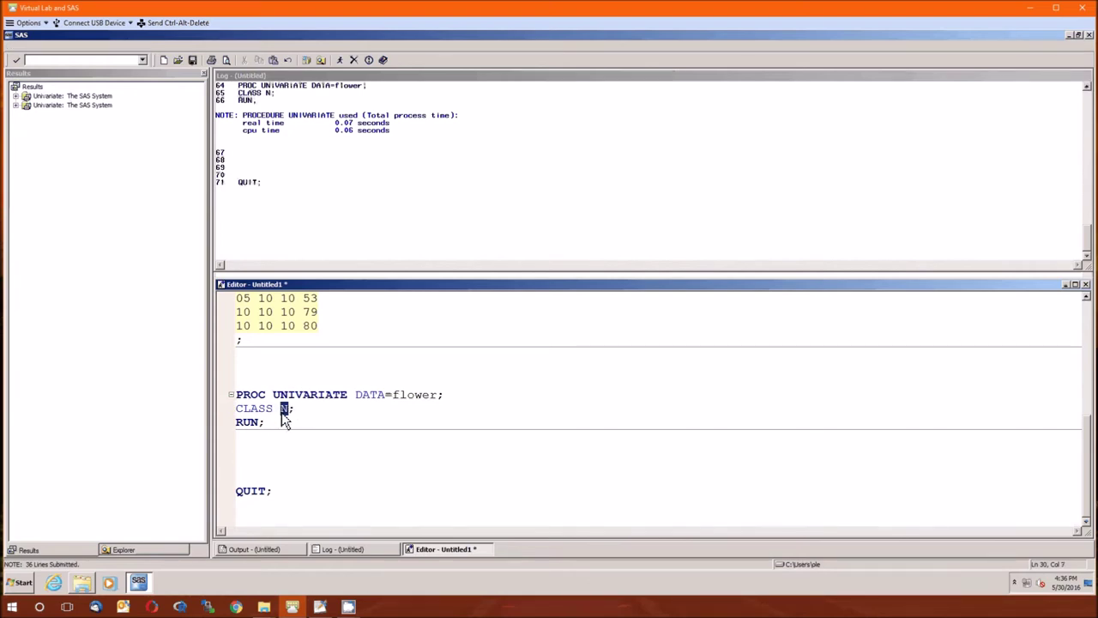
key("F3")
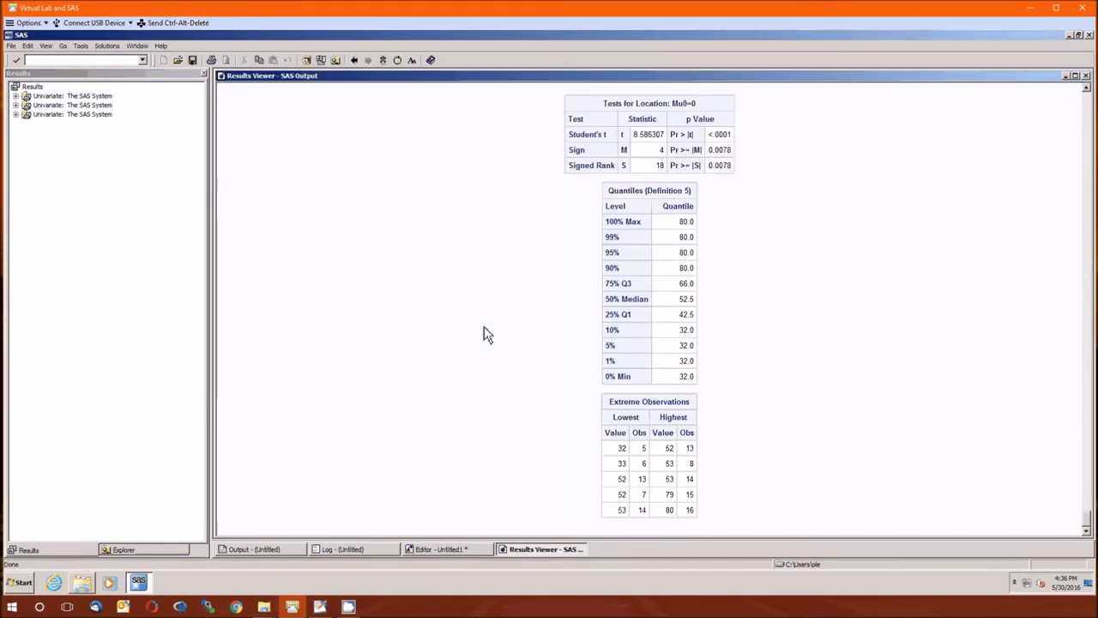
scroll(484, 335, "up", 5)
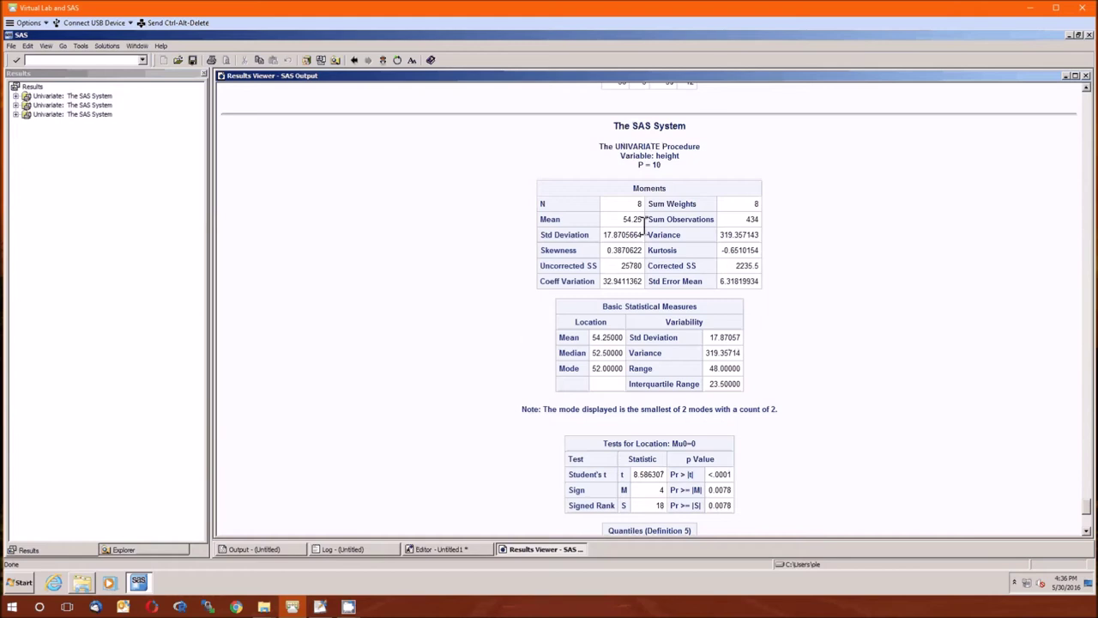
scroll(425, 337, "up", 5)
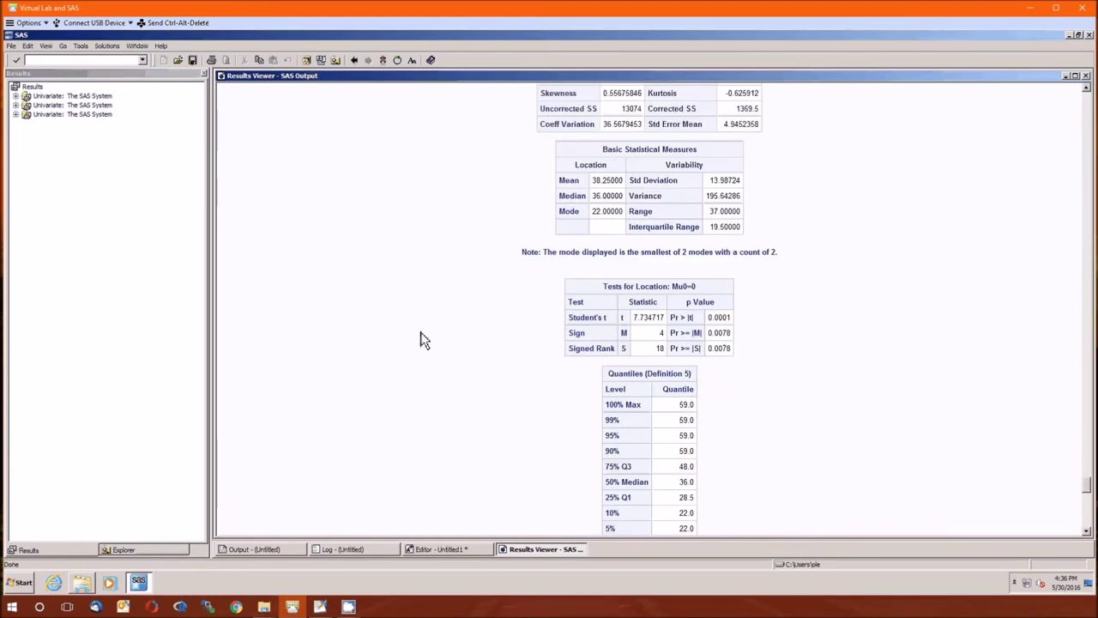
scroll(421, 339, "up", 4)
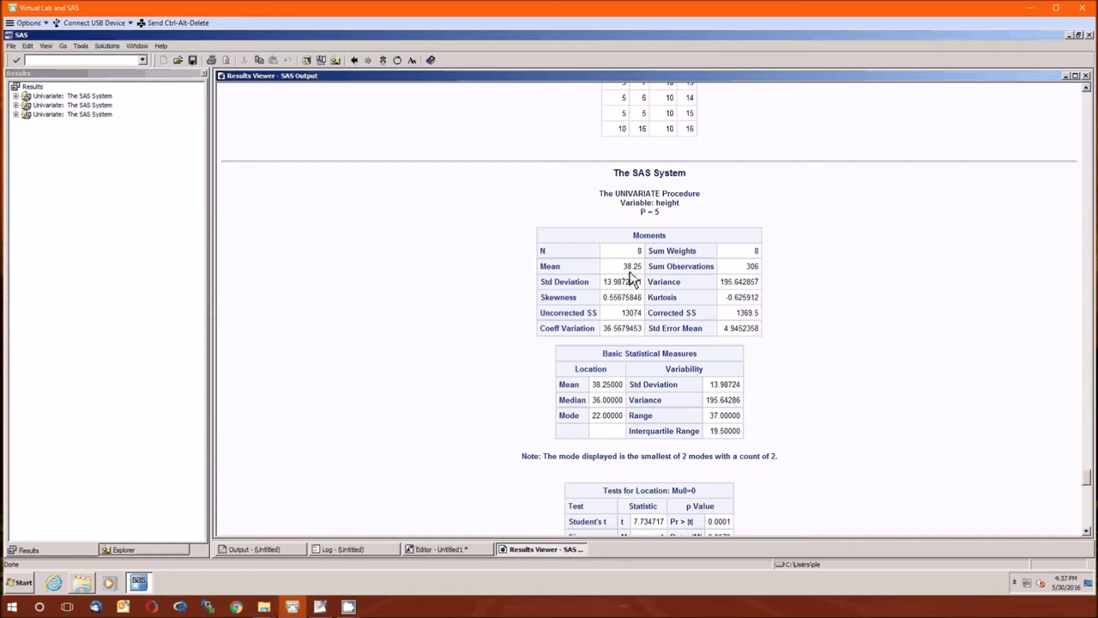
left_click(1086, 76)
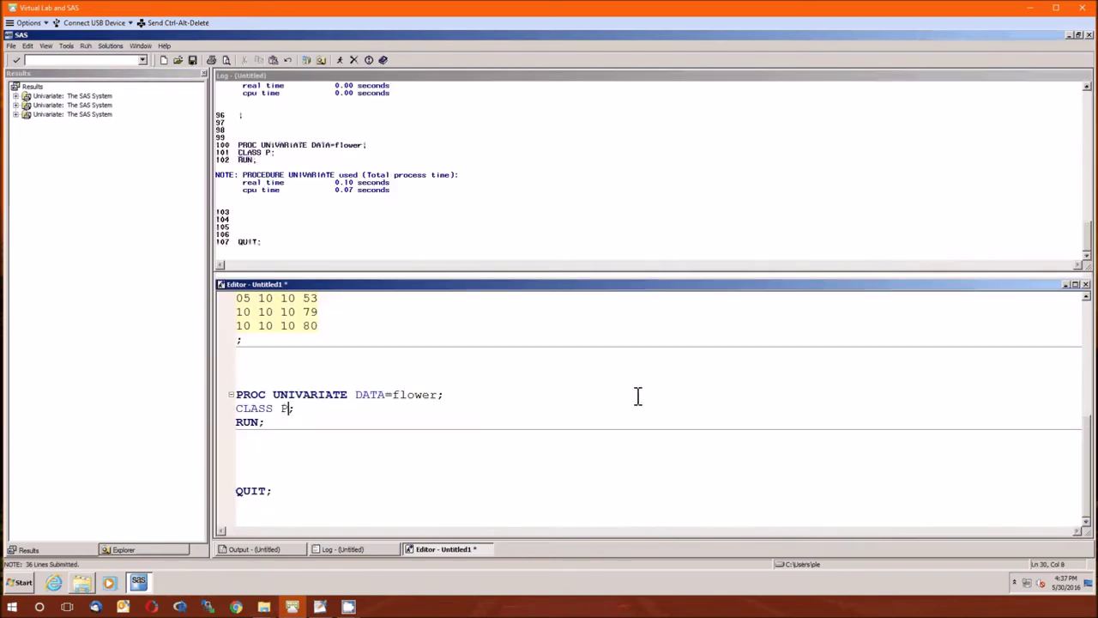
- Change the CLASS variable to K, rerun, and view the K=5 and K=10 results
key("BackSpace")
type("K")
key("F3")
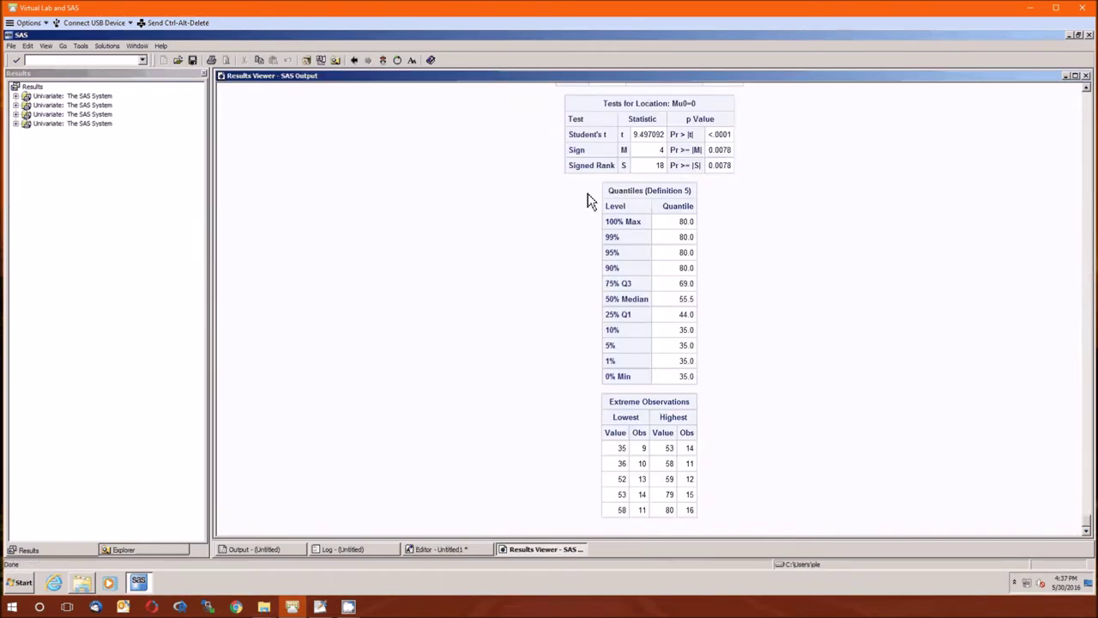
scroll(490, 297, "up", 10)
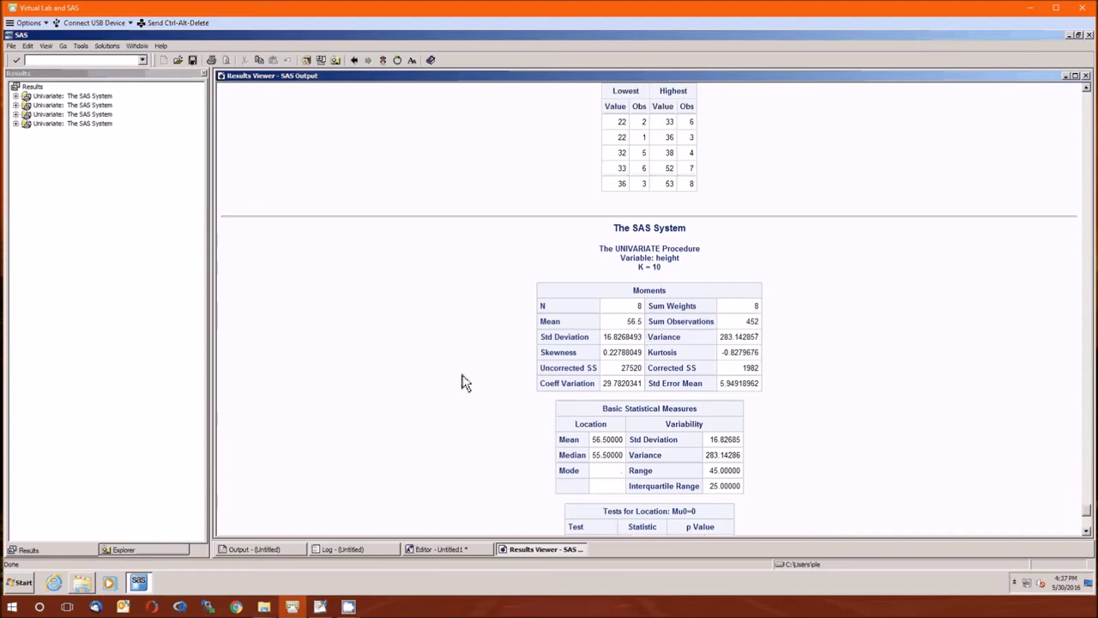
scroll(481, 377, "up", 15)
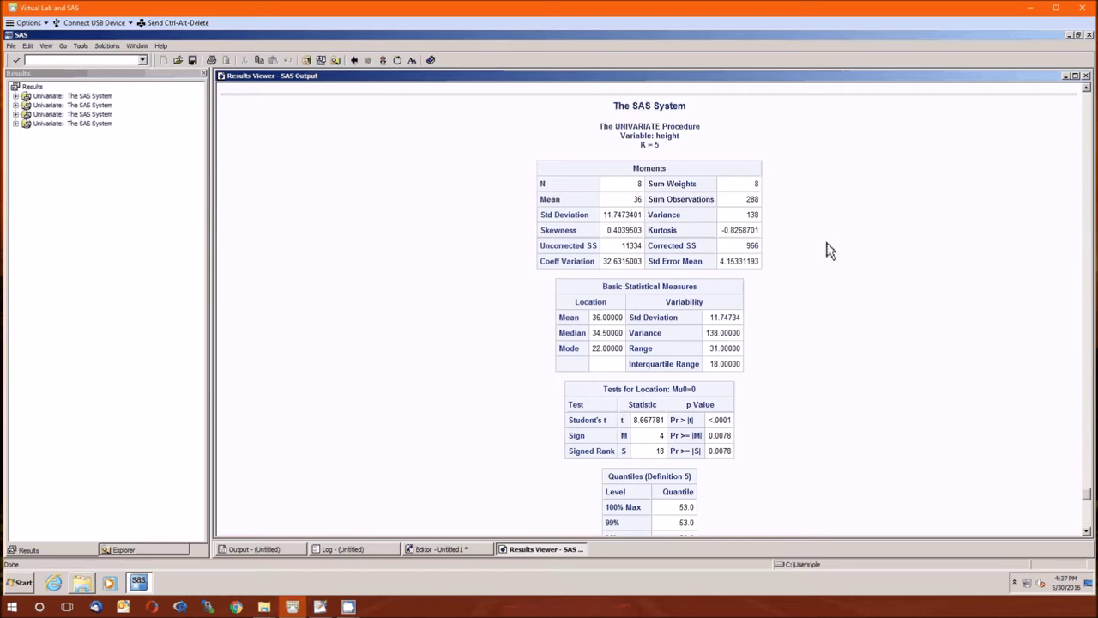
- Replace the univariate block with PROC GLM data=flower; and CLASS N P K;
left_click(1085, 77)
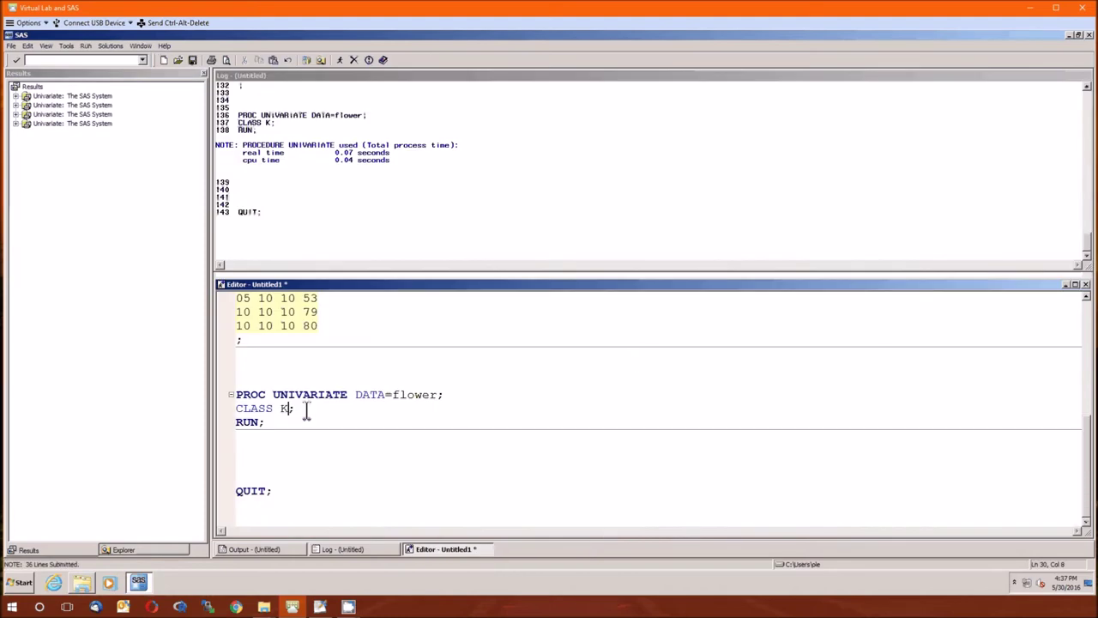
left_click(313, 381, "shift")
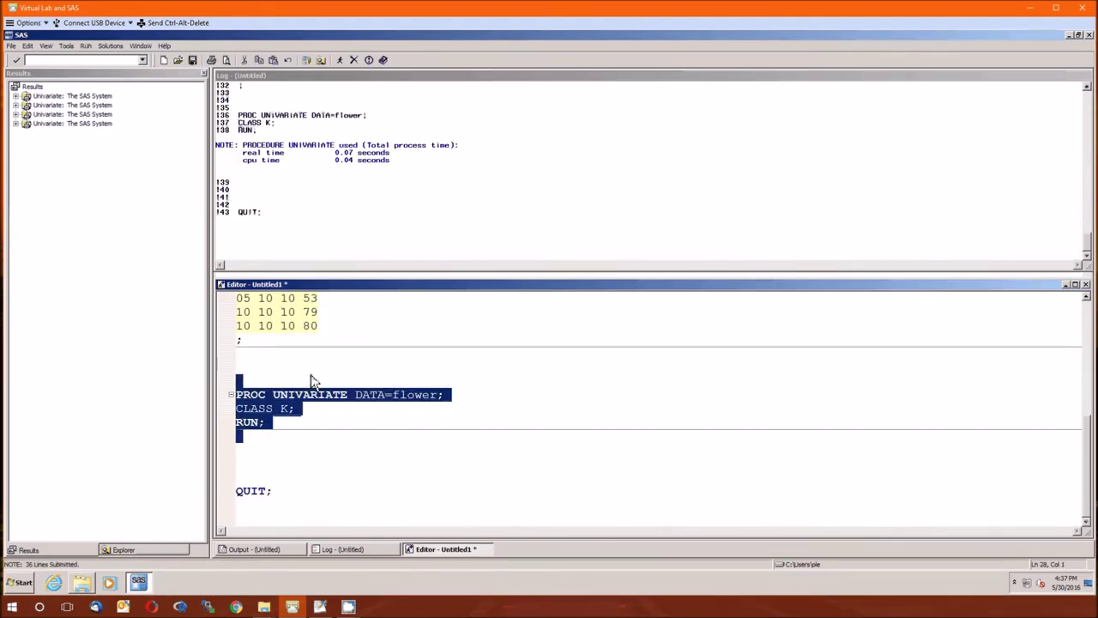
key("Delete")
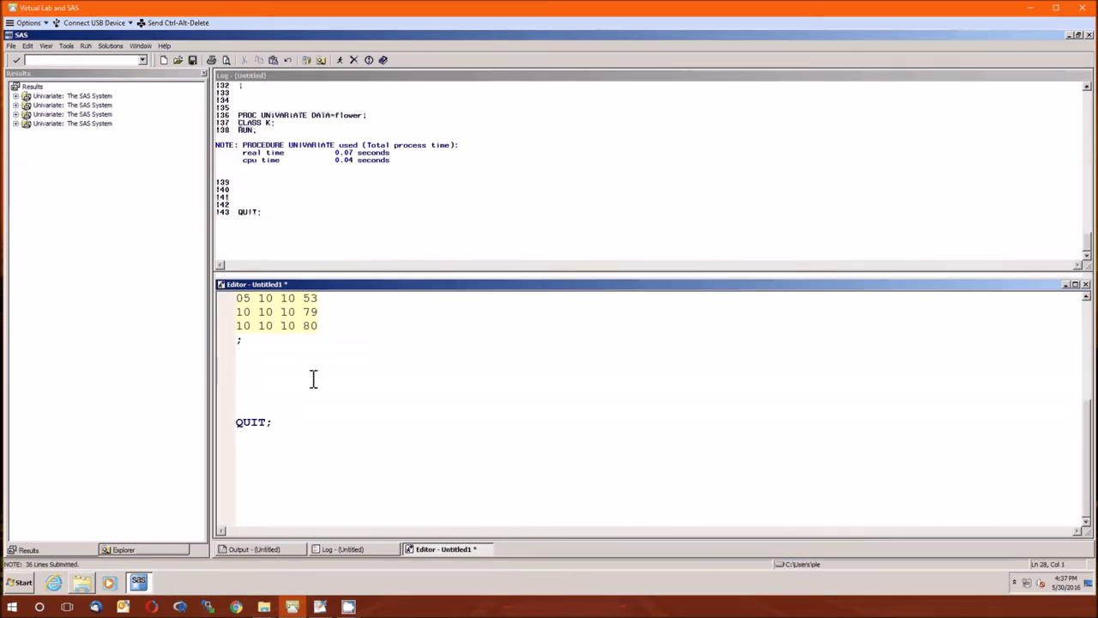
type("PROC ")
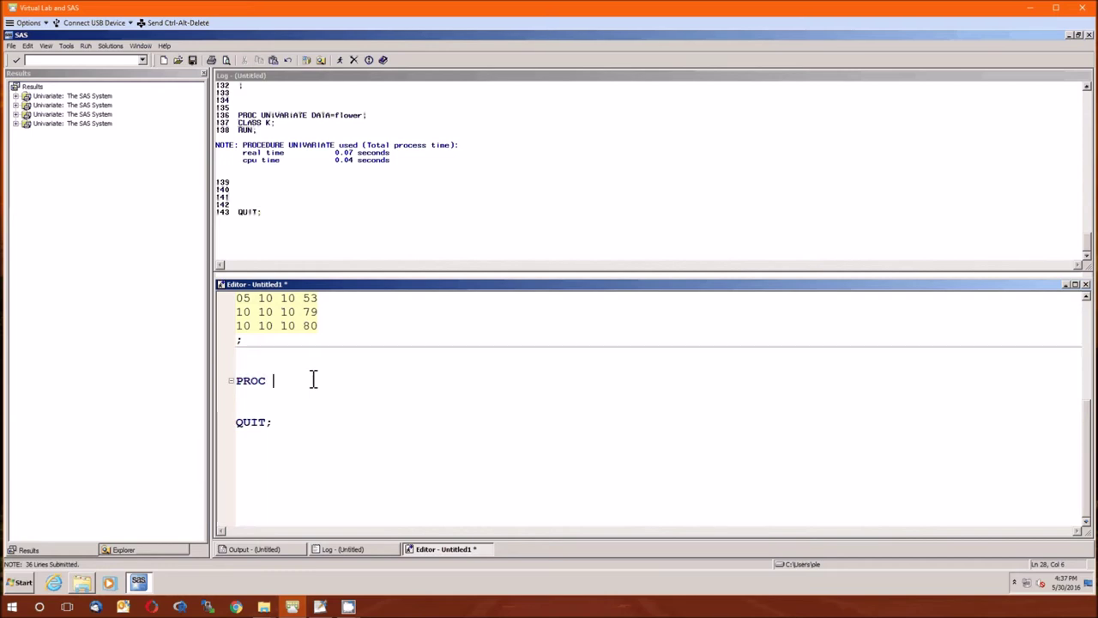
type("GLM data=flower;")
key("Return")
type("CLASS")
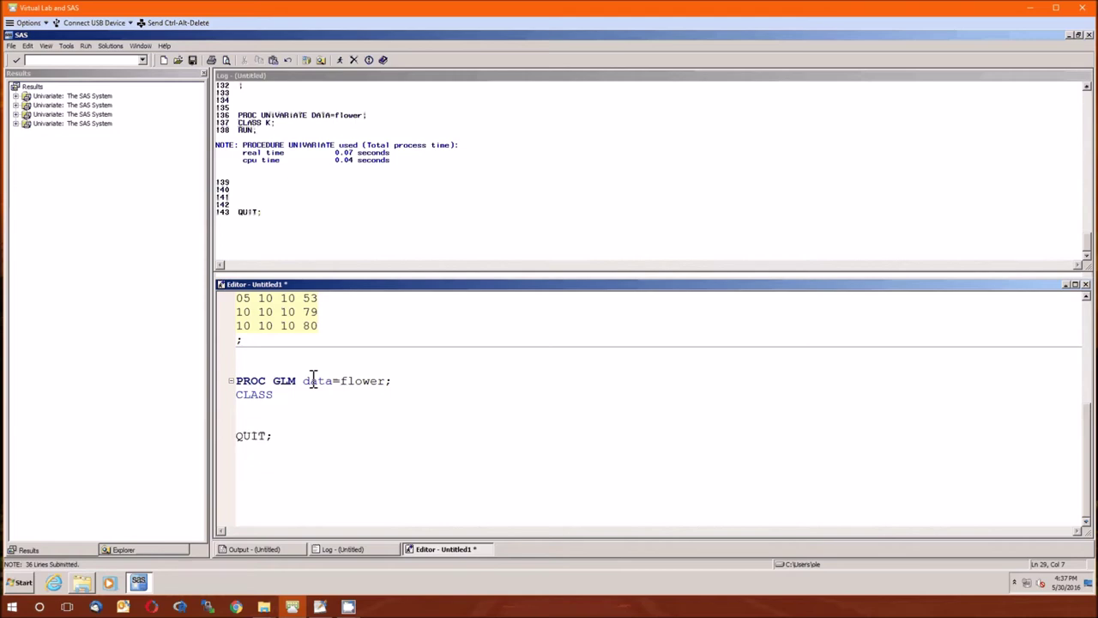
type("N P K;")
key("Return")
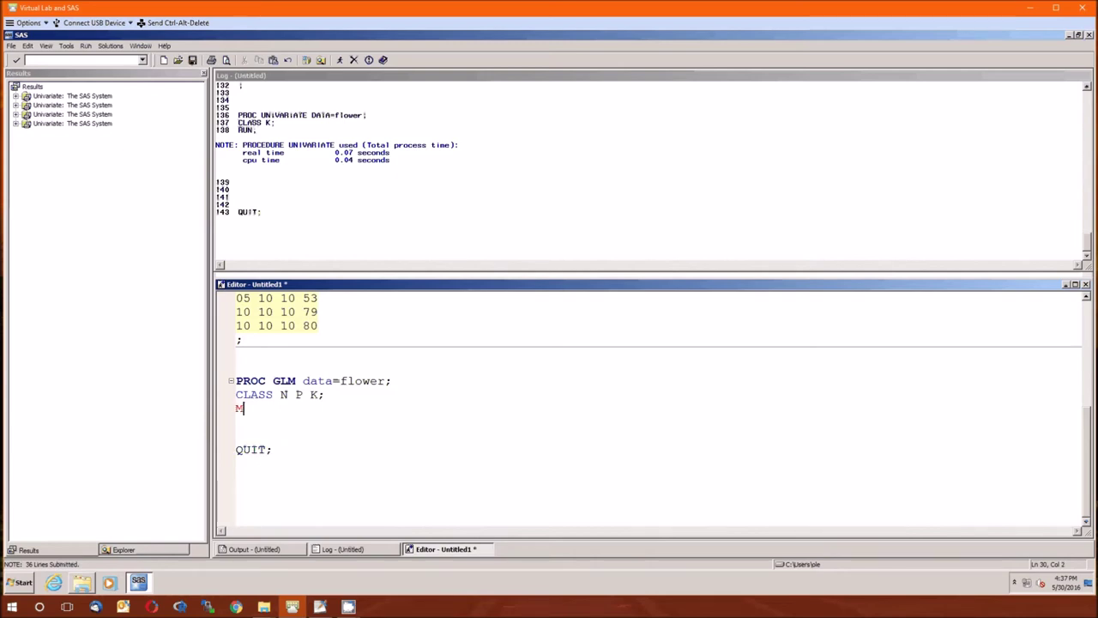
- Add MODEL height = N P K N*P N*K P*K N*P*K; plus RUN; and submit the GLM
type("ODEL")
key("BackSpace")
key("BackSpace")
type("EL height = ")
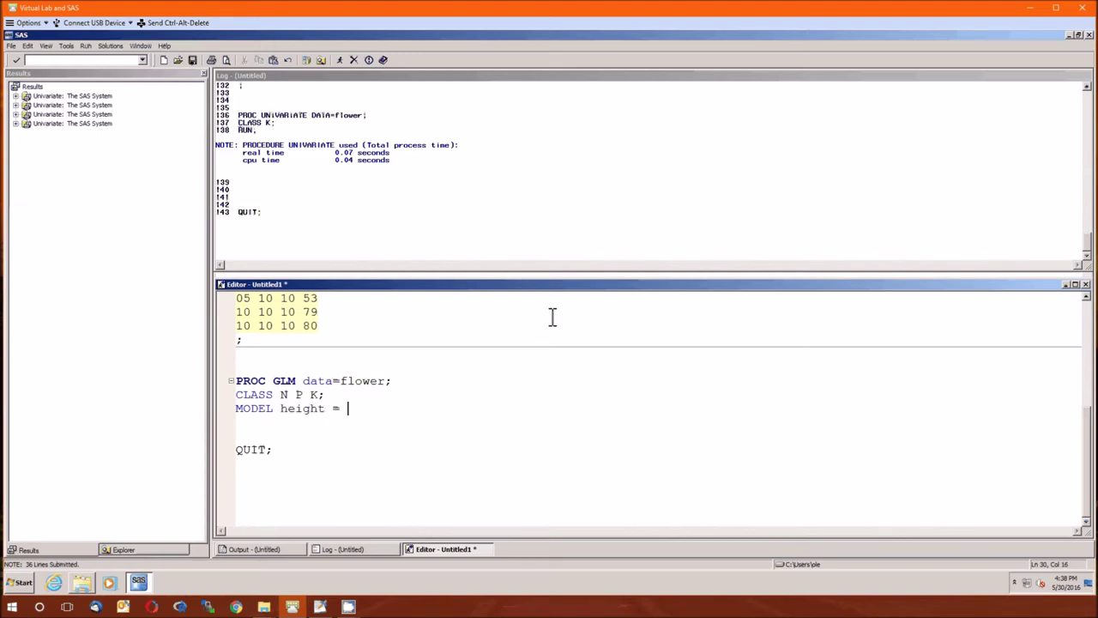
type("N P K N*P")
key("Left")
key("Left")
key("Left")
key("Left")
type("K")
key("End")
type("N*K P*K N*")
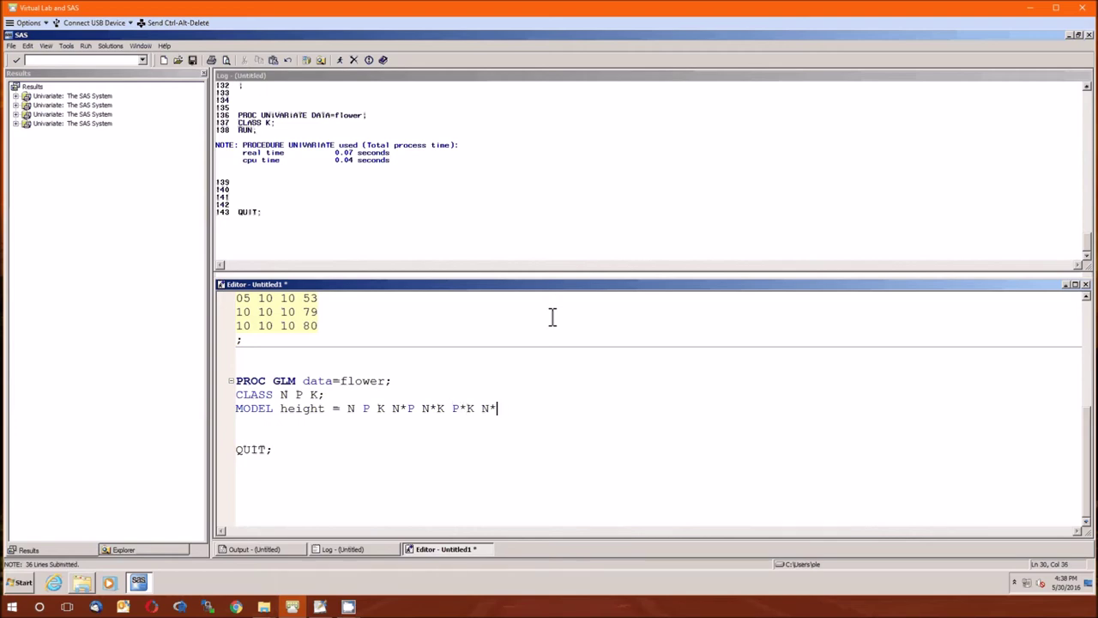
type("P*K ;")
key("Left")
key("BackSpace")
key("Down")
key("Down")
key("Return")
type("RUN;")
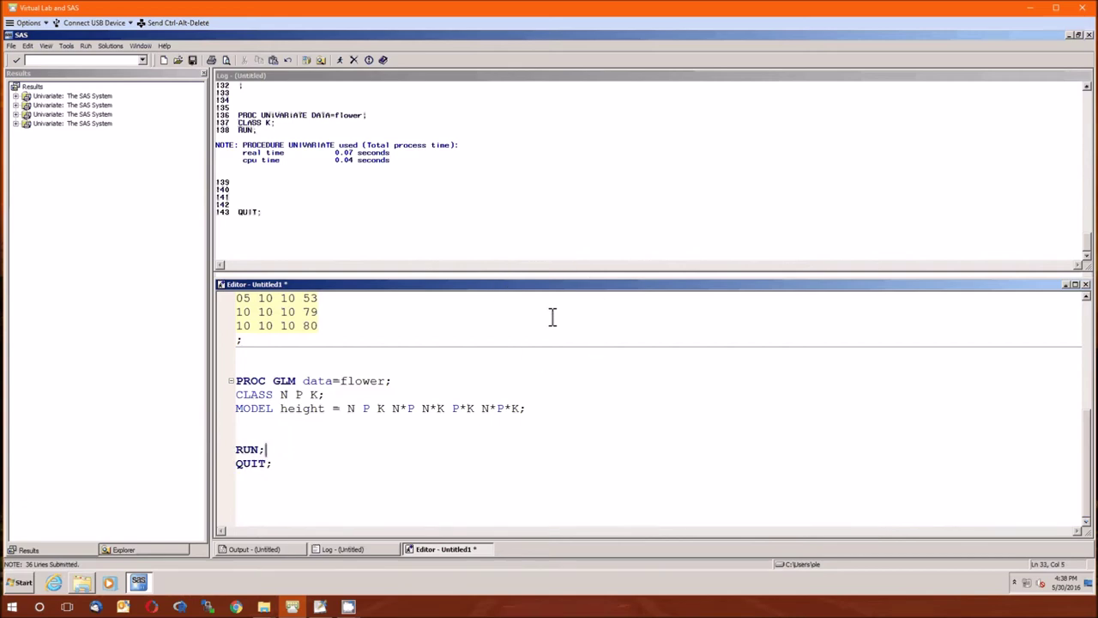
key("F3")
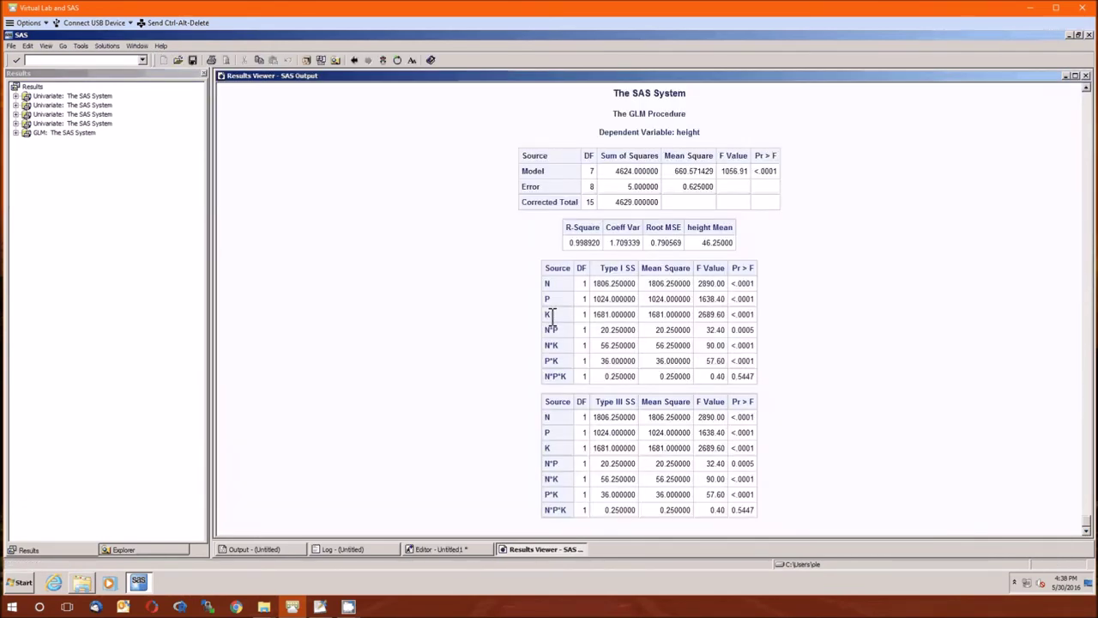
- Scroll through the GLM class levels, ANOVA, Type I and Type III tables, then return to the editor
scroll(463, 290, "up", 5)
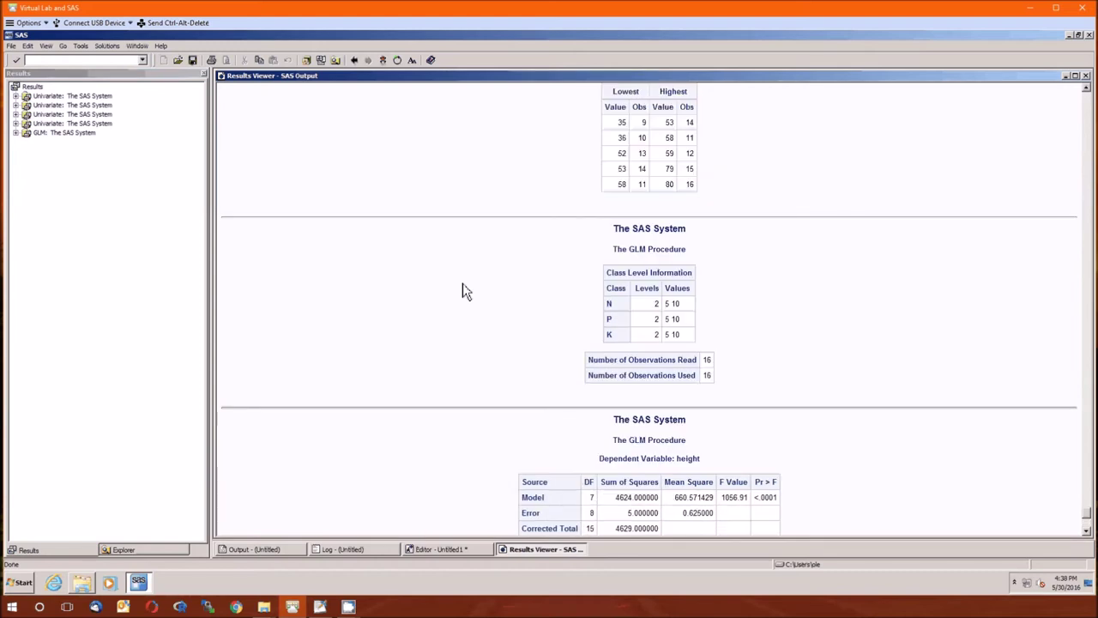
scroll(462, 289, "up", 2)
scroll(462, 289, "down", 5)
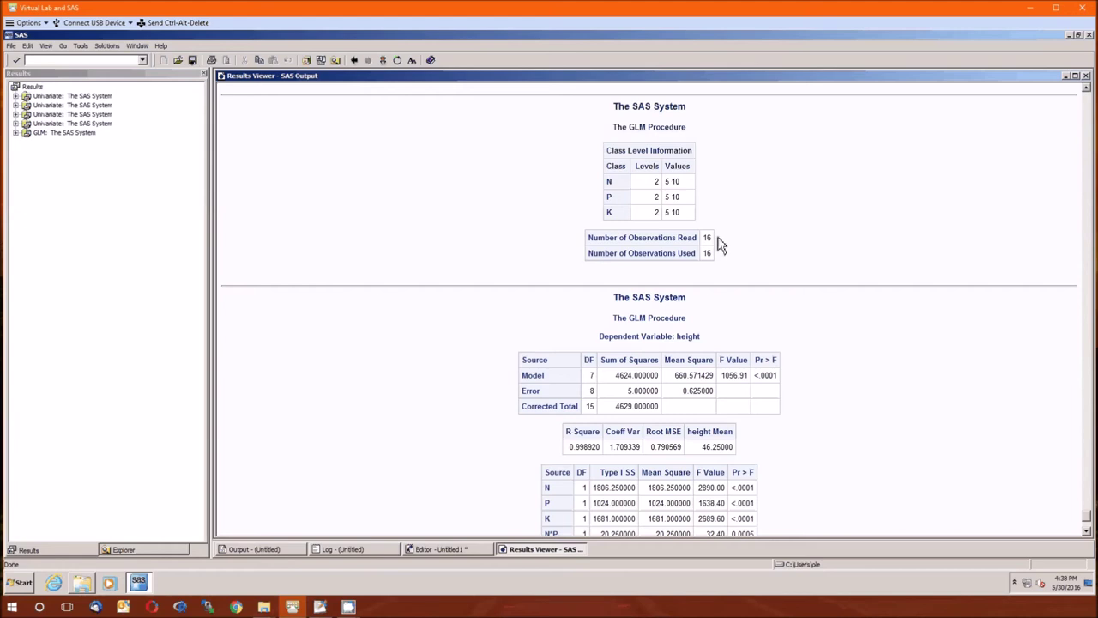
scroll(721, 245, "down", 3)
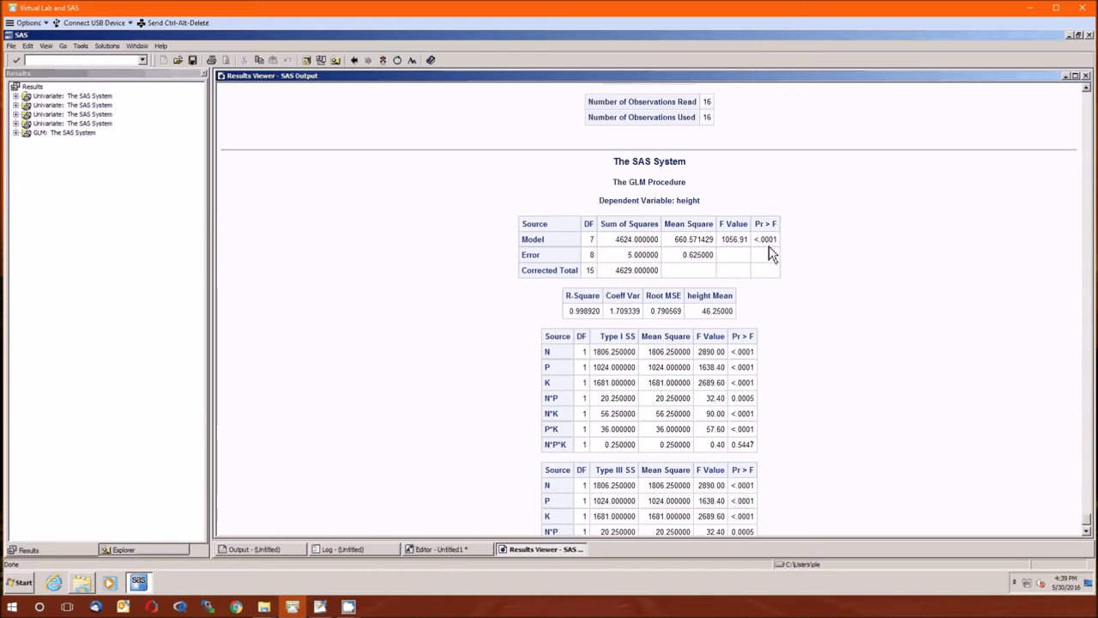
scroll(770, 253, "up", 1)
scroll(770, 253, "down", 3)
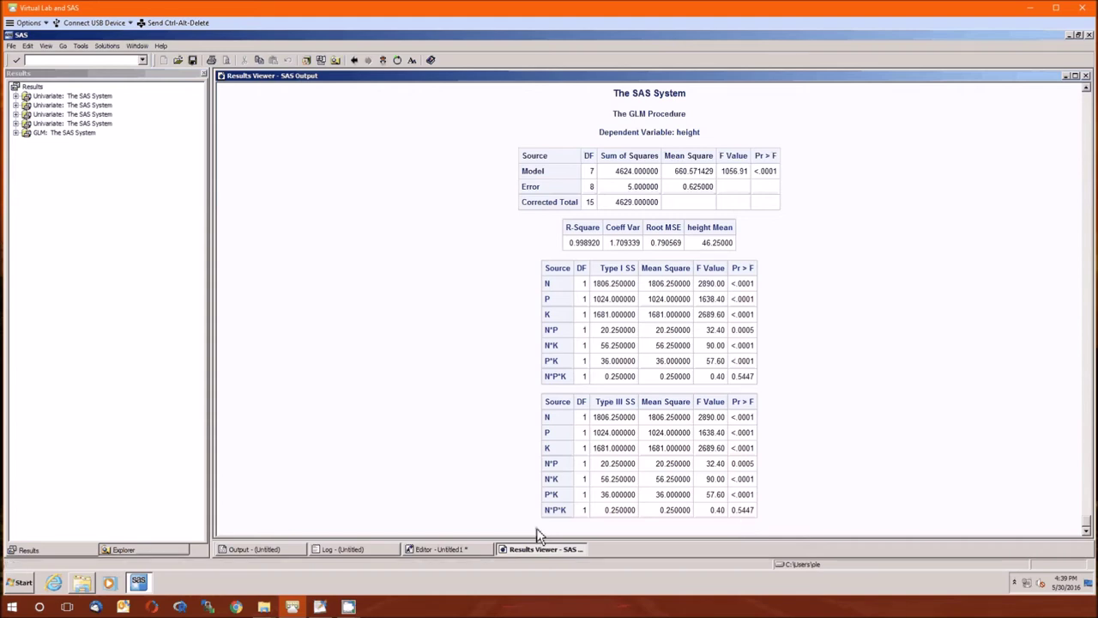
left_click(443, 549)
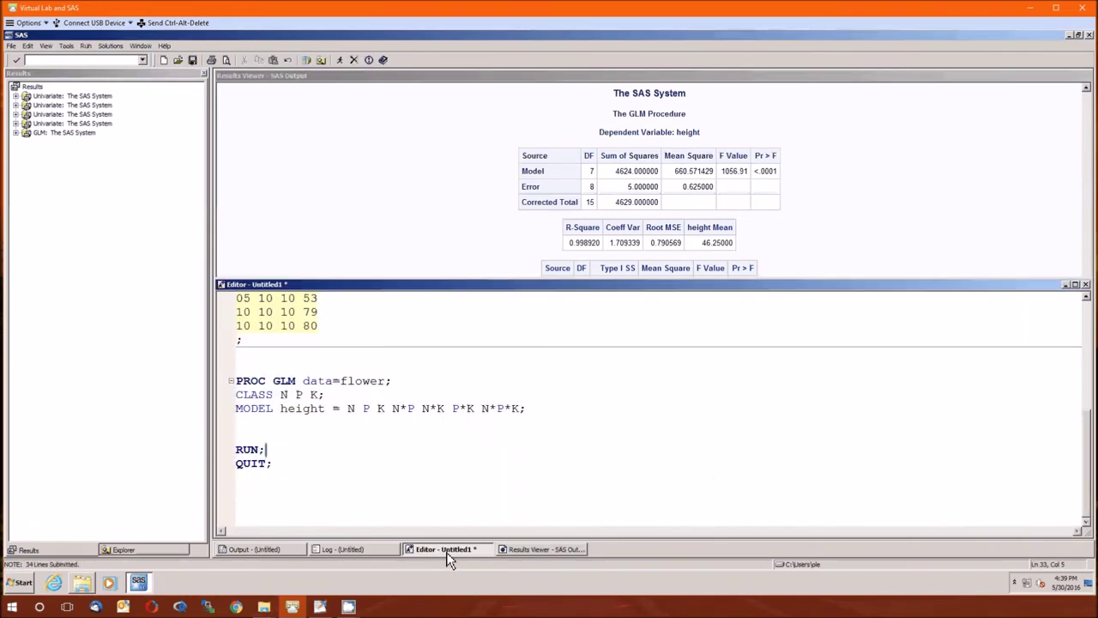
- Begin a line CONTRAST 'Nitrogen 5 vs Nitrogen 10' n below the MODEL statement
left_click(541, 437)
left_click(29, 22)
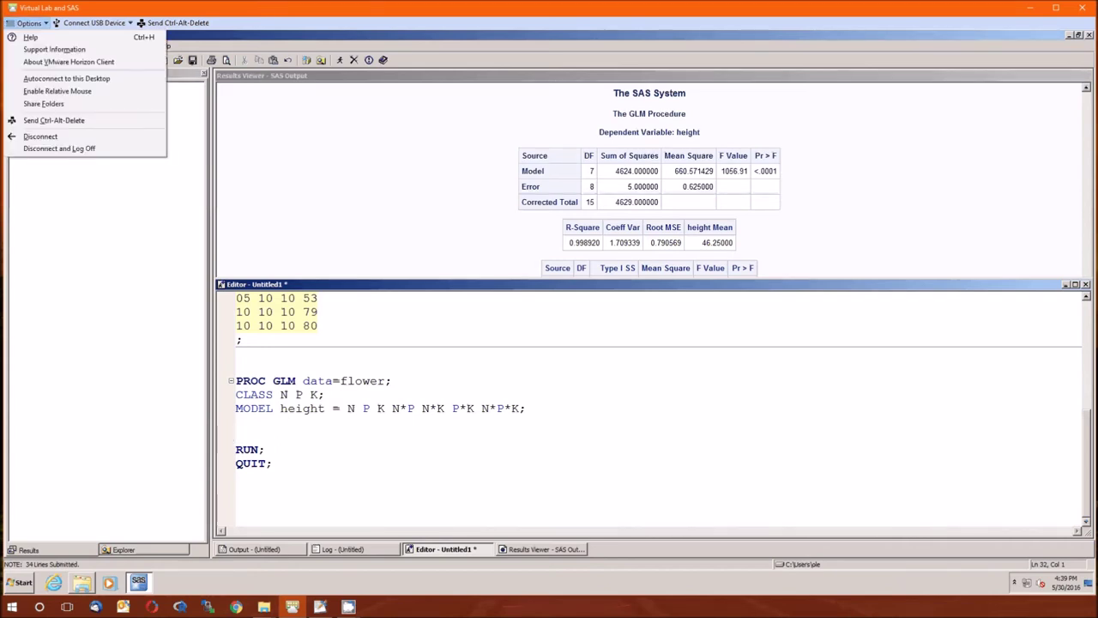
left_click(512, 419)
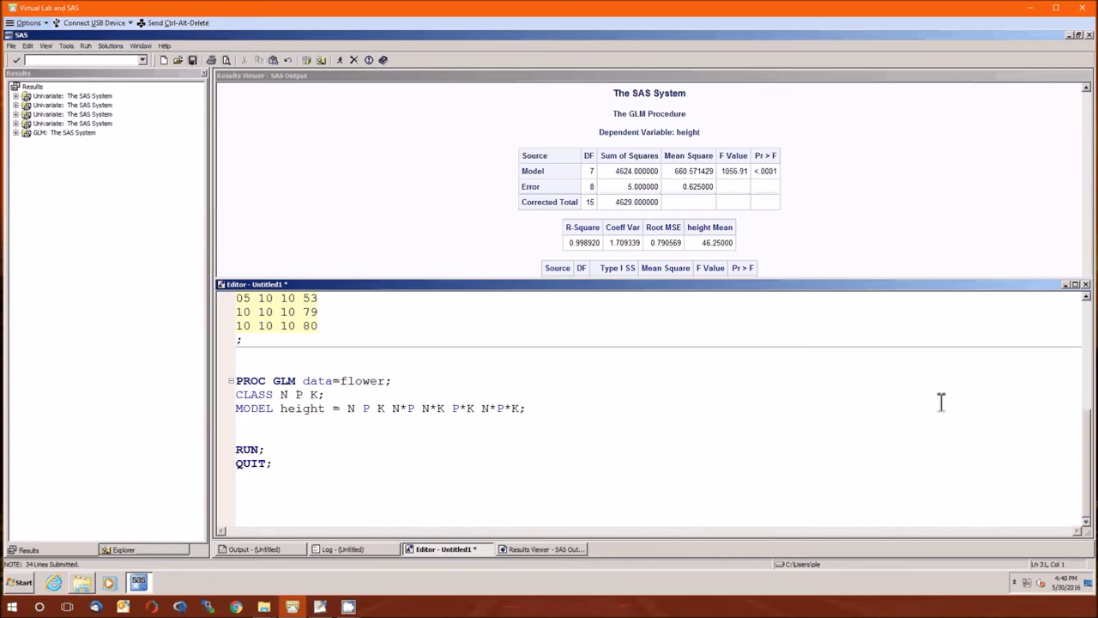
key("Return")
type("CONTRAST")
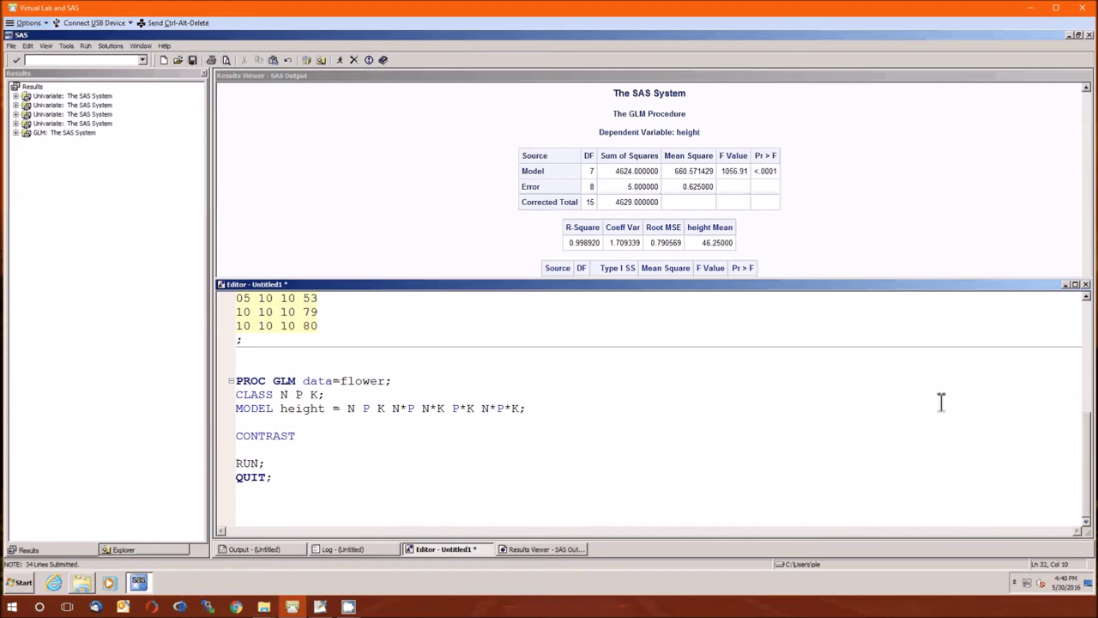
type("'Nitrogen 5 vs")
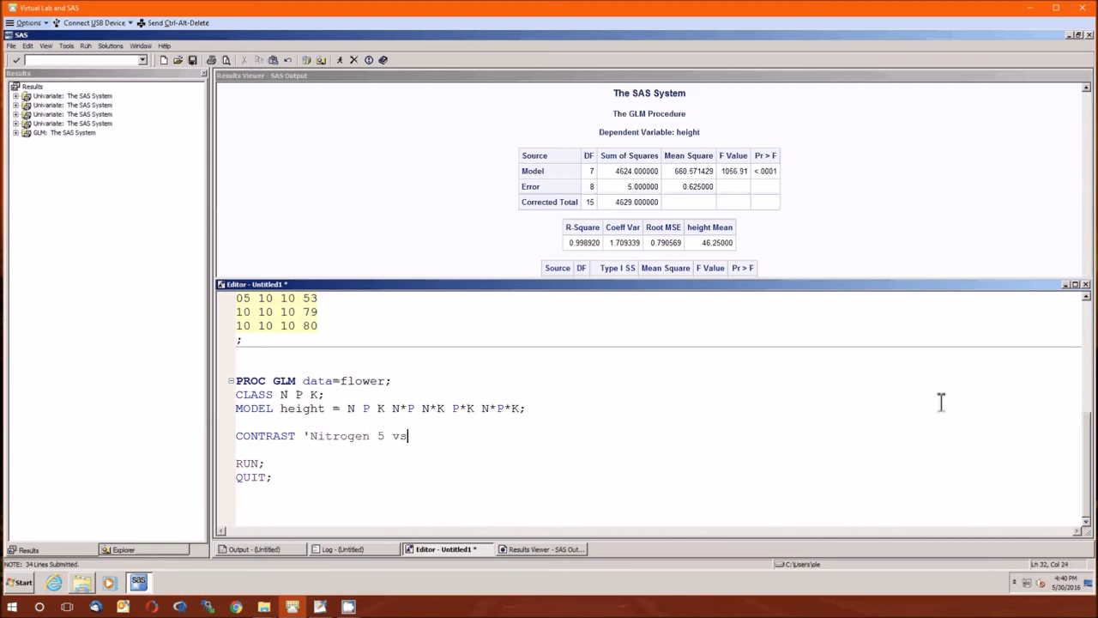
type(" Nitrogen 10'")
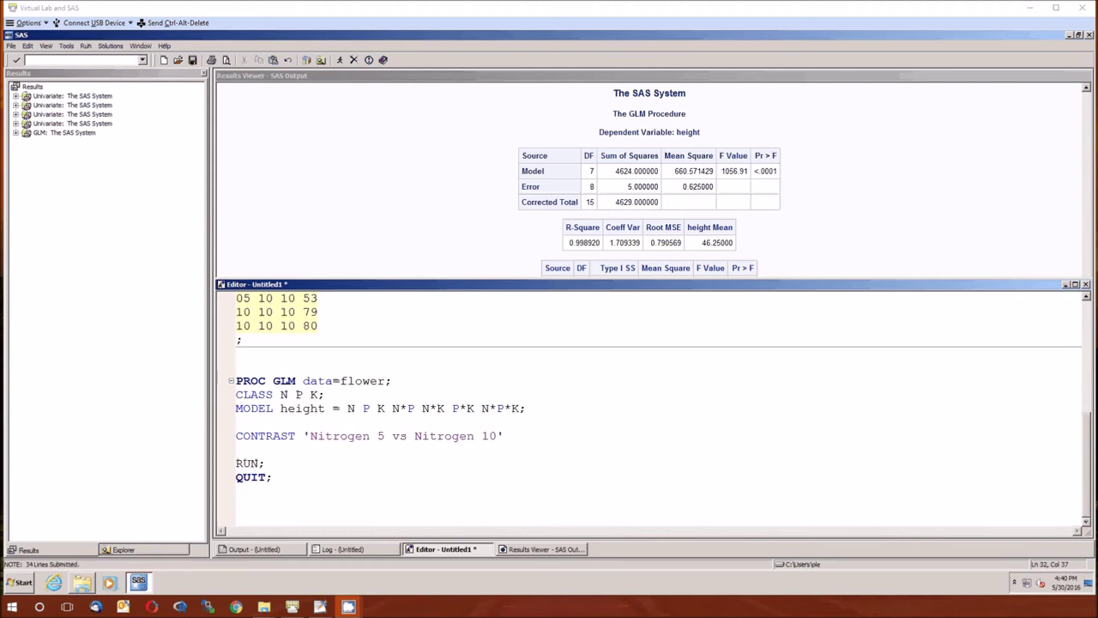
left_click(824, 422)
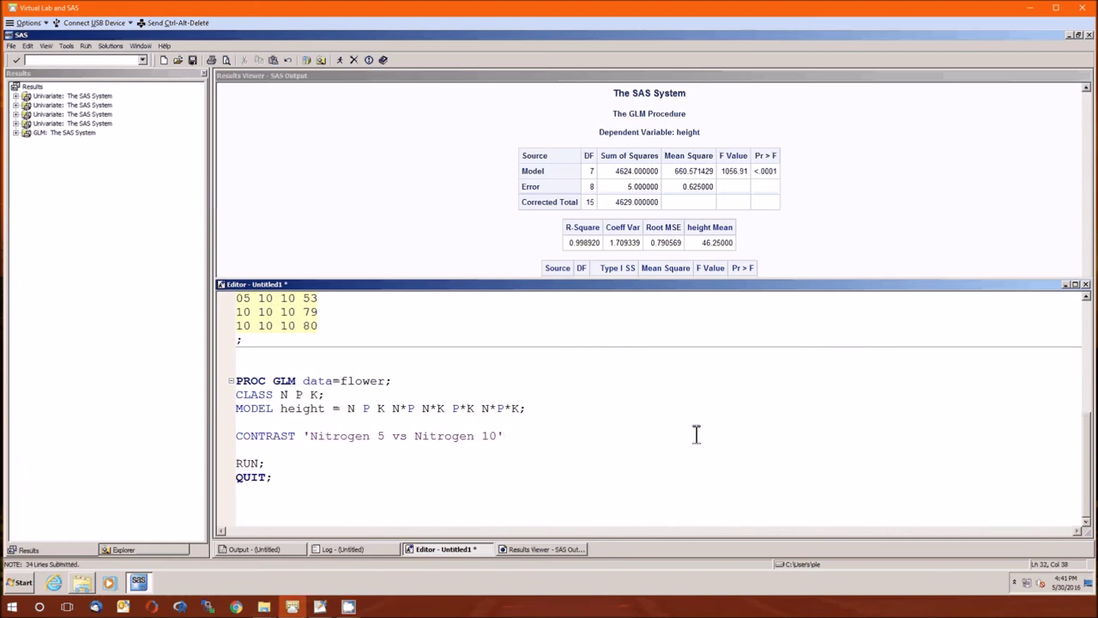
type("n")
left_click(521, 409)
- Add the / e option to MODEL, comment out the CONTRAST line with /* */, and run the program
type("/ e")
key("Down")
key("Return")
type("/*")
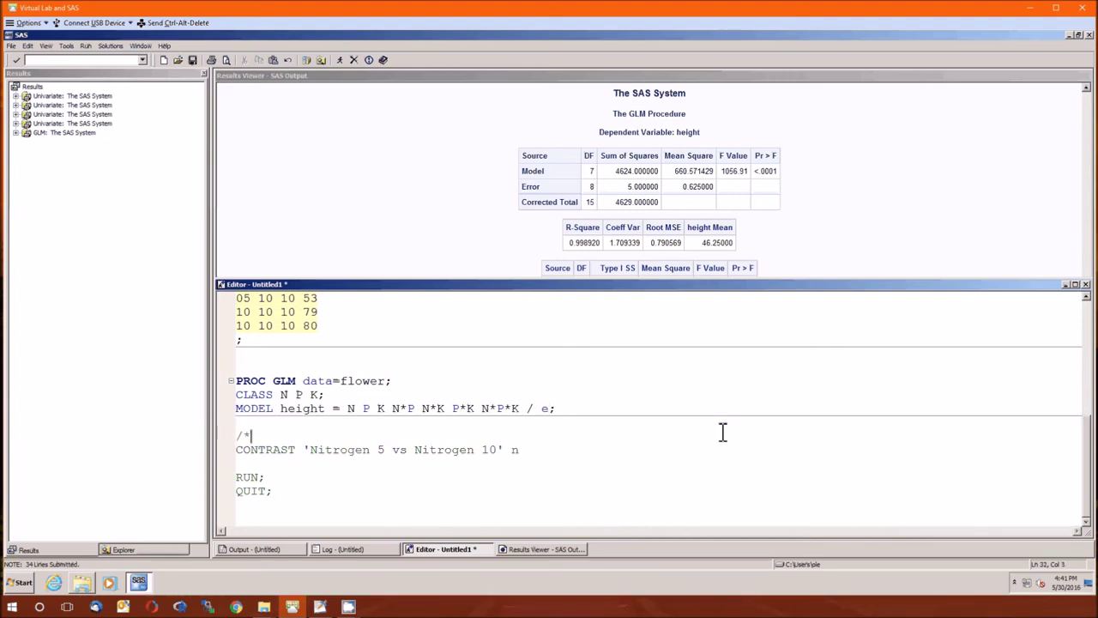
key("Down")
key("Down")
type("*/")
key("Return")
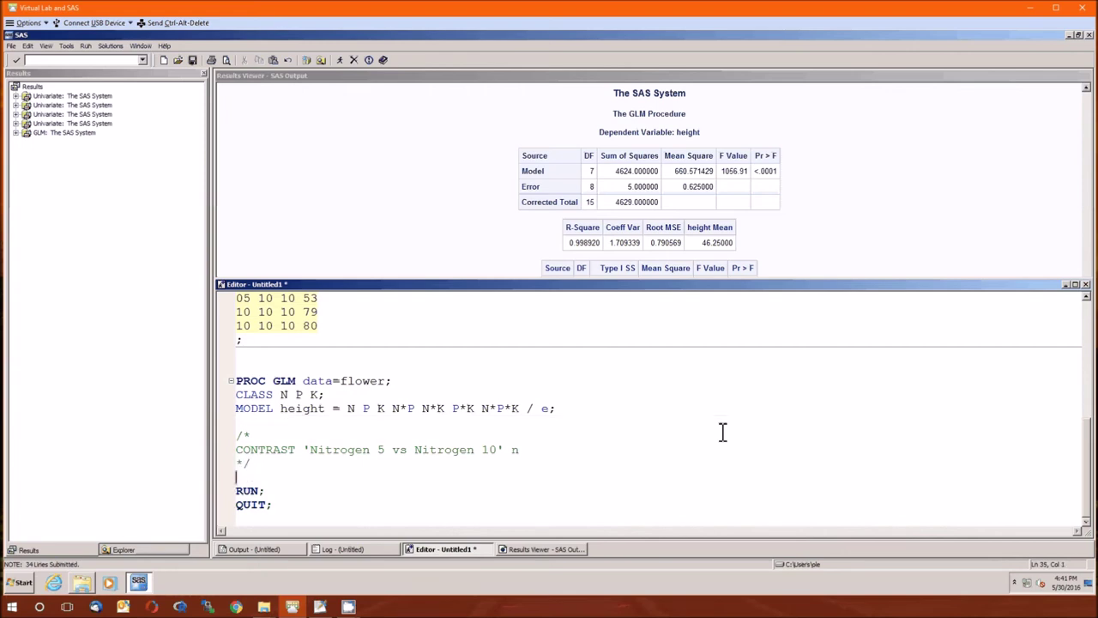
key("F8")
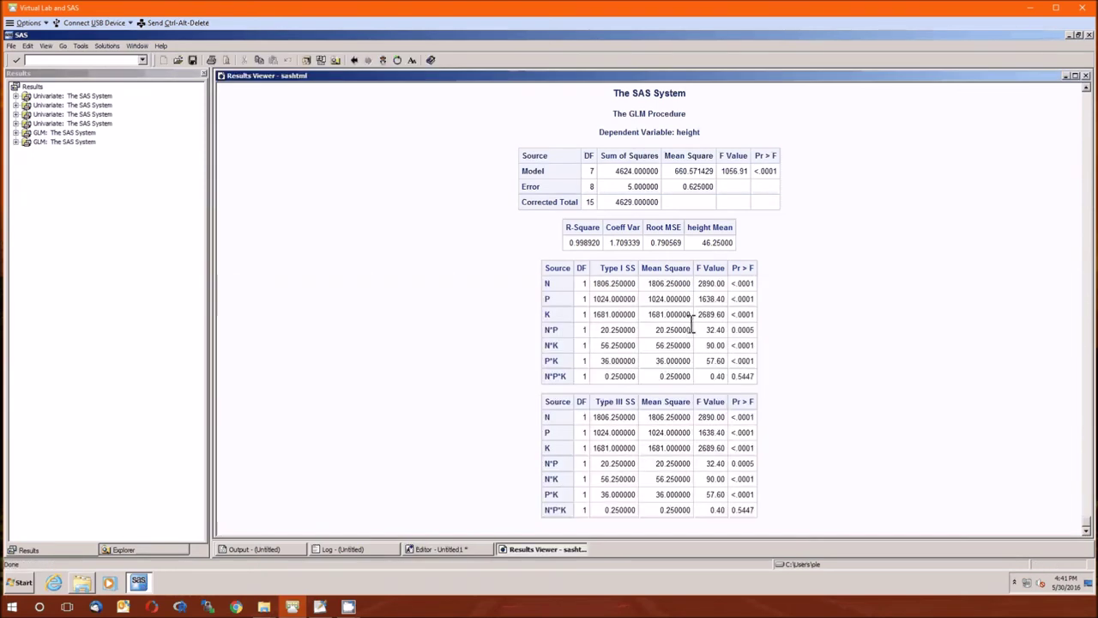
- Review the General Form of Estimable Functions output and return to the code editor
scroll(830, 337, "up", 5)
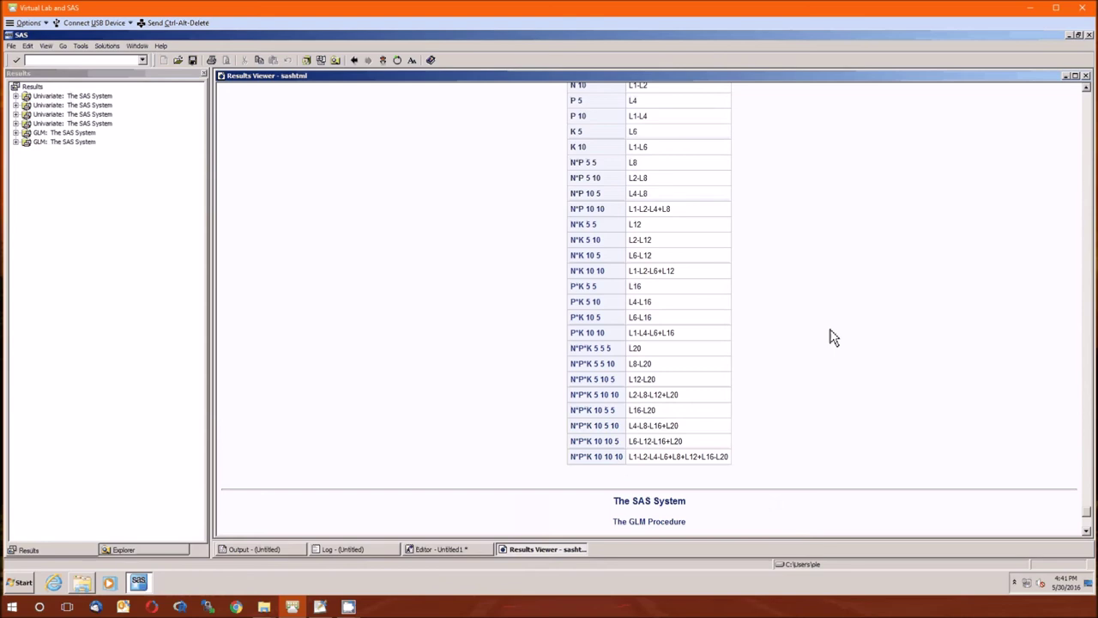
scroll(831, 336, "up", 2)
key("alt+Tab")
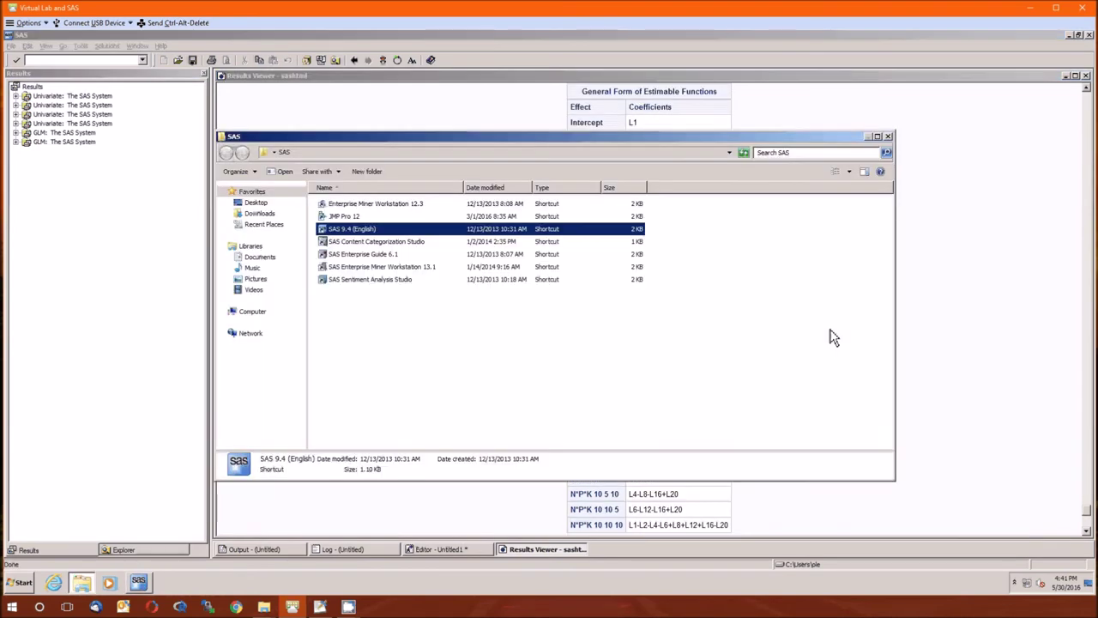
key("alt+Tab")
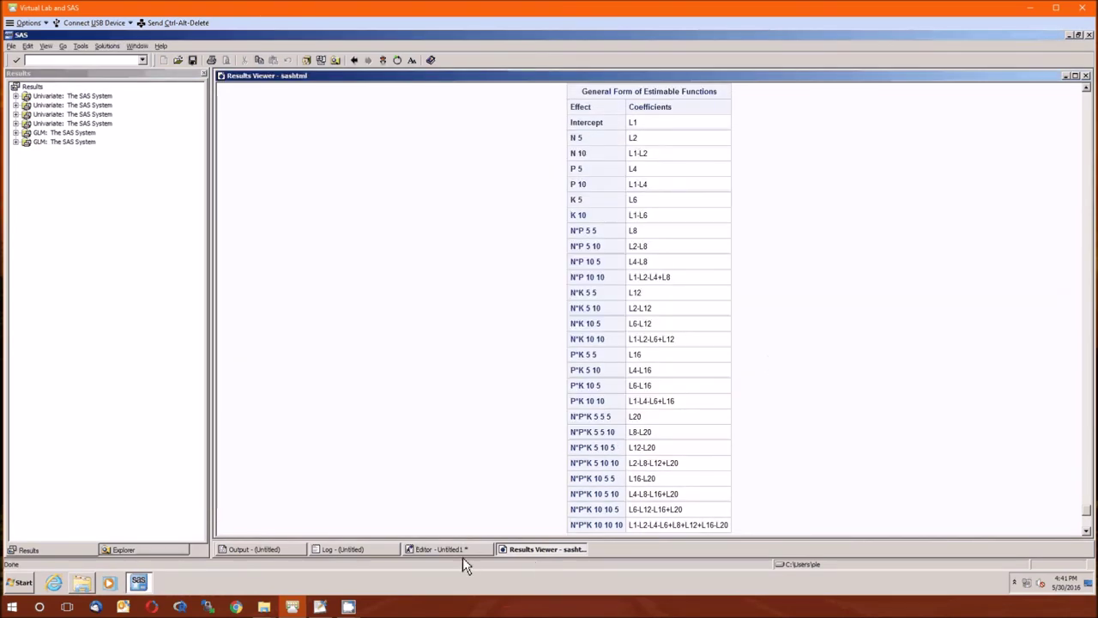
left_click(452, 550)
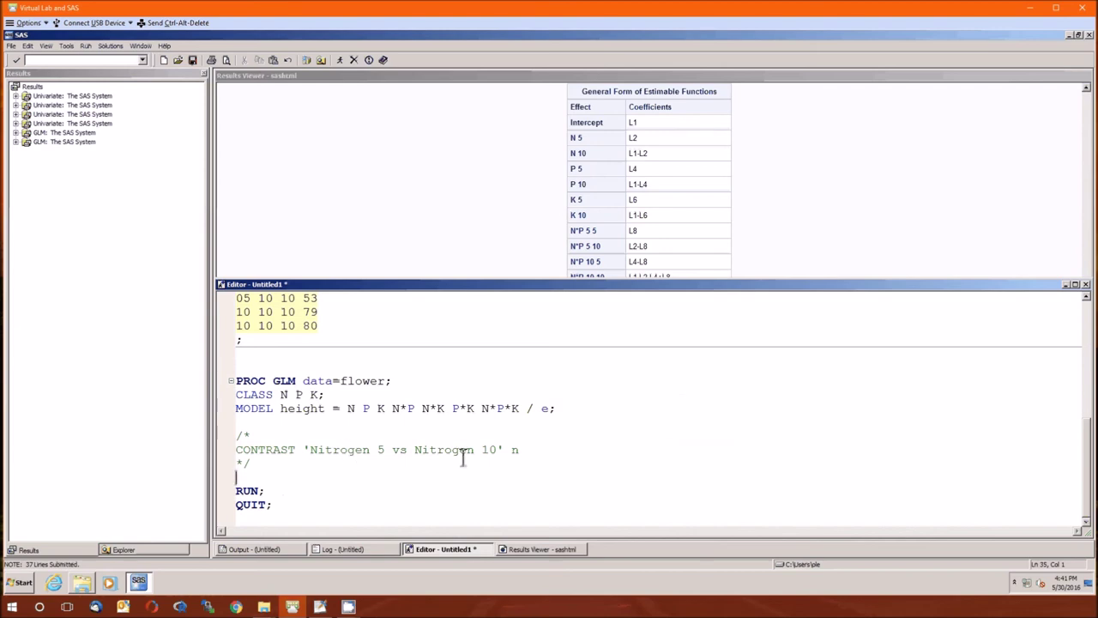
left_click(275, 437)
- Uncomment the CONTRAST line, give n the coefficients -1 1, and rerun for the F test
key("BackSpace")
key("BackSpace")
key("Down")
key("Down")
key("Delete")
key("Delete")
key("Up")
key("End")
type("-1 1")
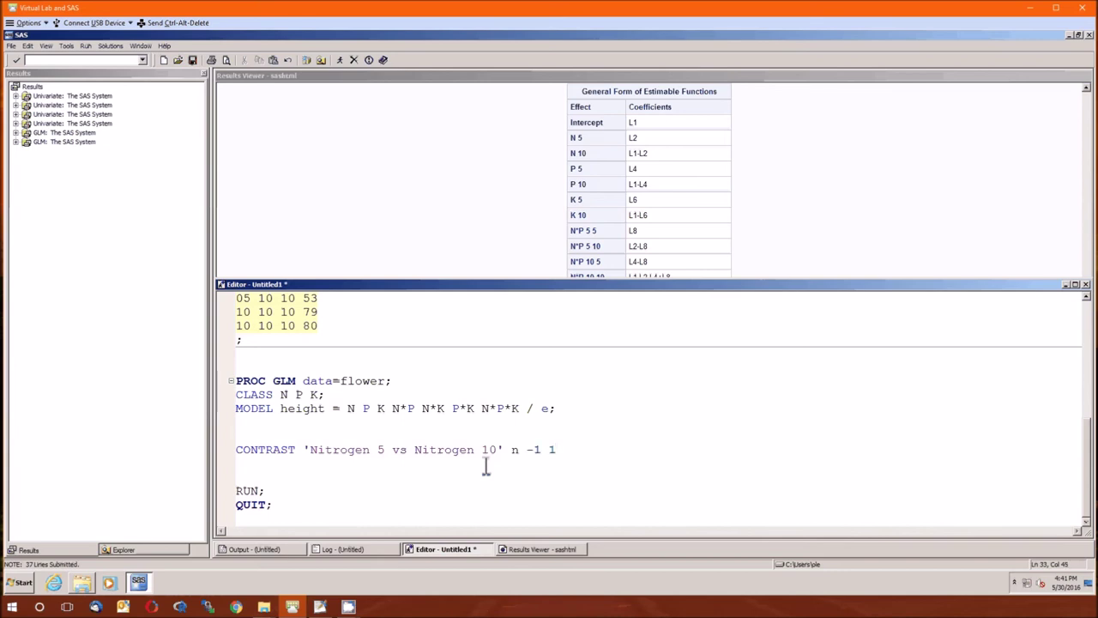
type(" ;")
key("F3")
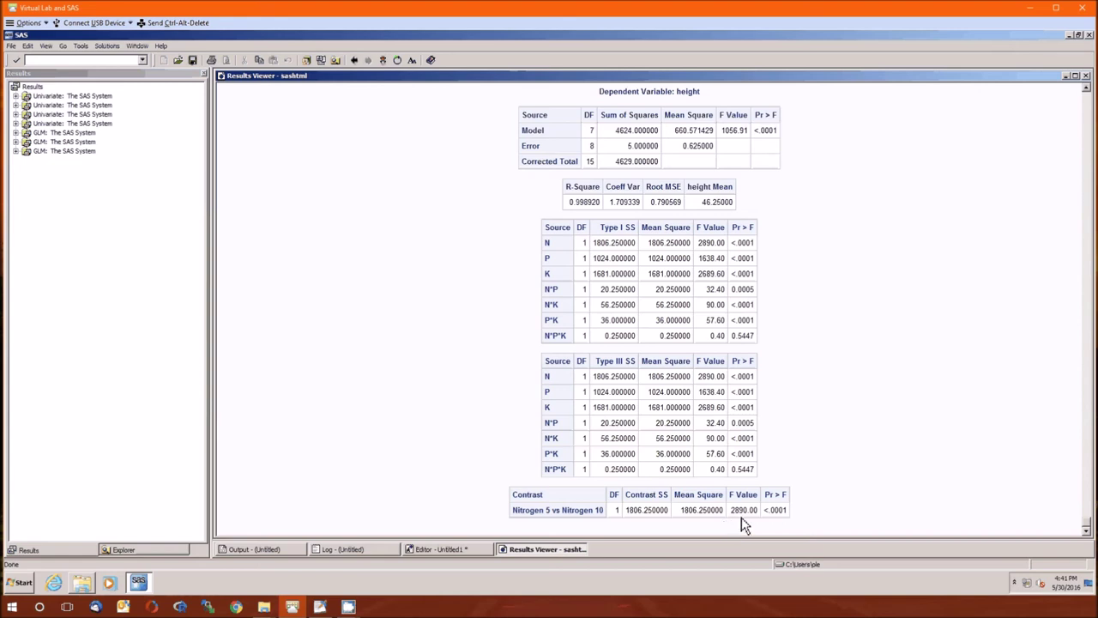
- Replace CONTRAST with ESTIMATE in the 'Nitrogen 5 vs Nitrogen 10' n -1 1 statement and run it, giving 21.25
left_click(1086, 76)
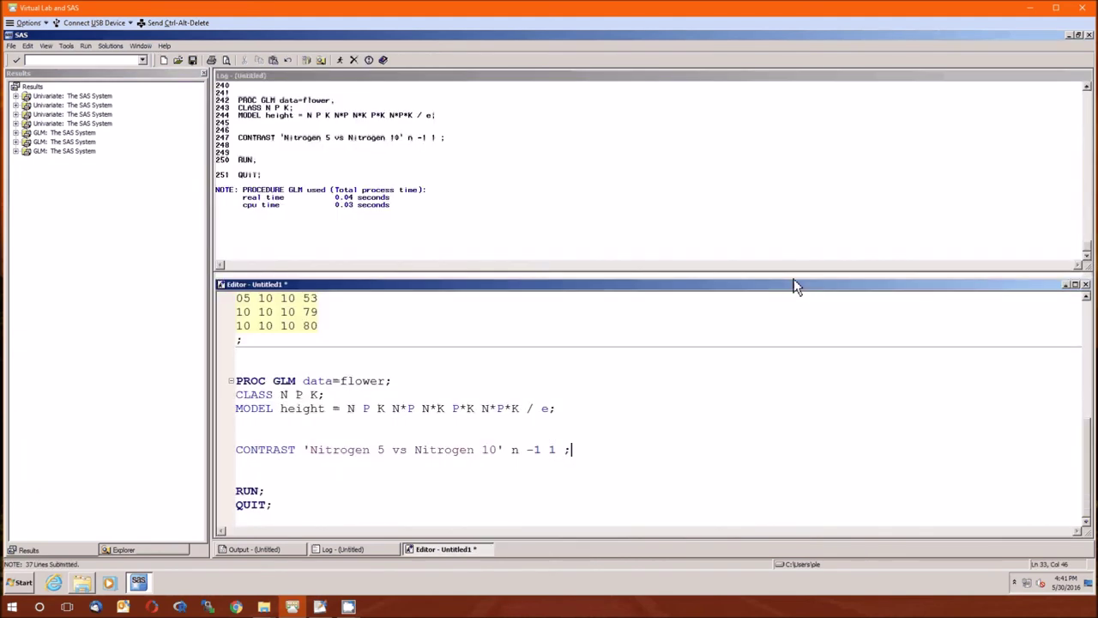
double_click(260, 453)
type("ESTIMATE")
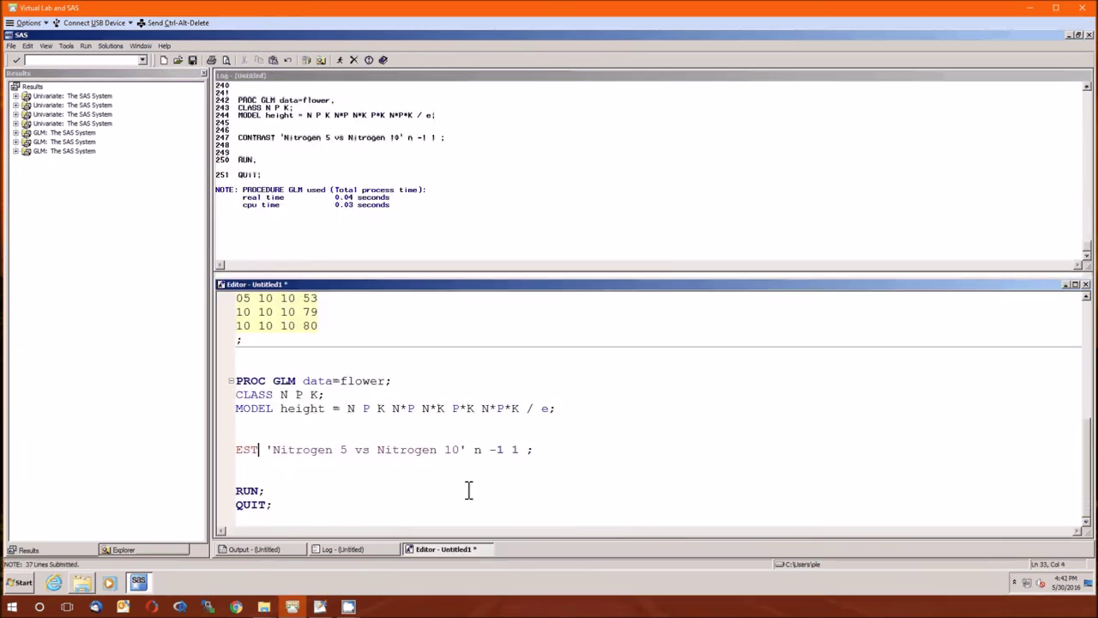
key("F3")
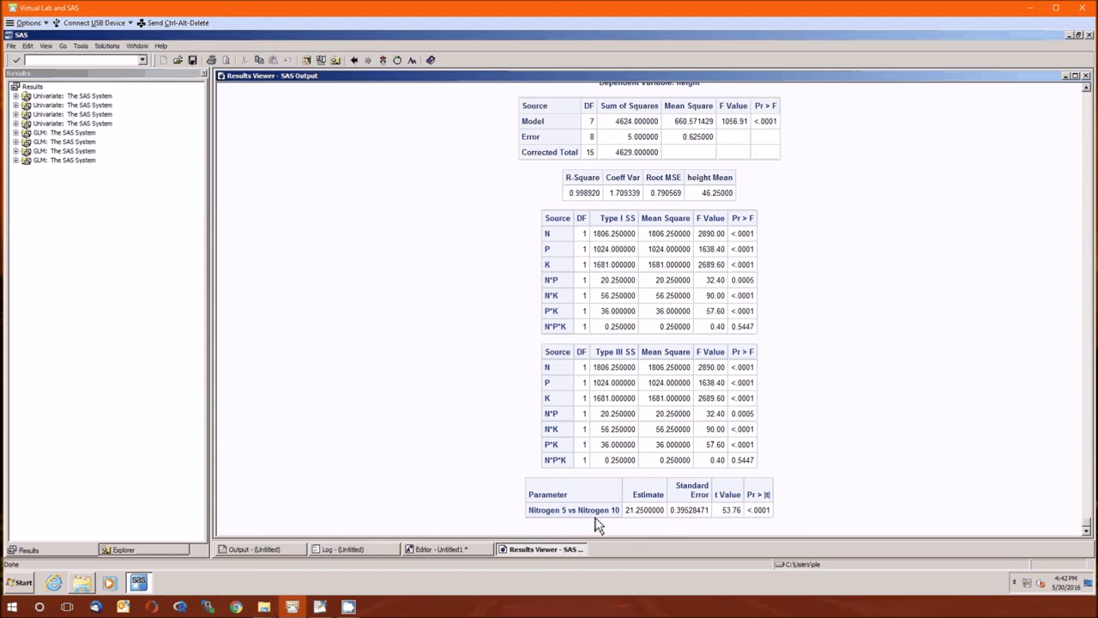
left_click(1086, 77)
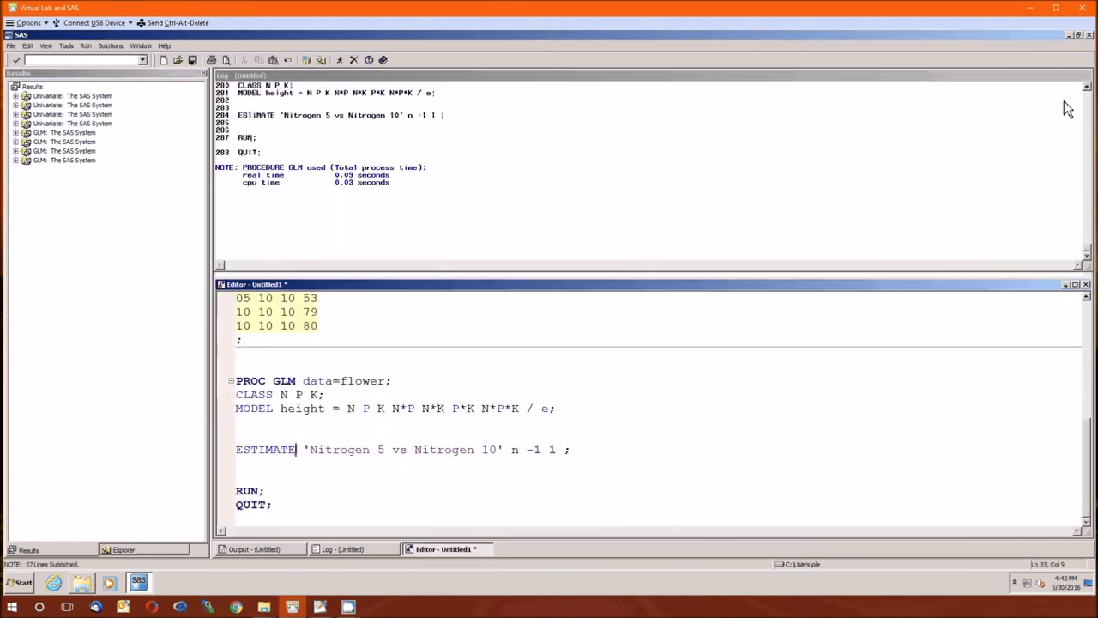
left_click(600, 465)
- Duplicate the Nitrogen ESTIMATE line twice below the original
key("Up")
key("shift+End")
key("ctrl+c")
key("End")
key("Return")
key("ctrl+v")
key("Return")
key("ctrl+v")
key("Return")
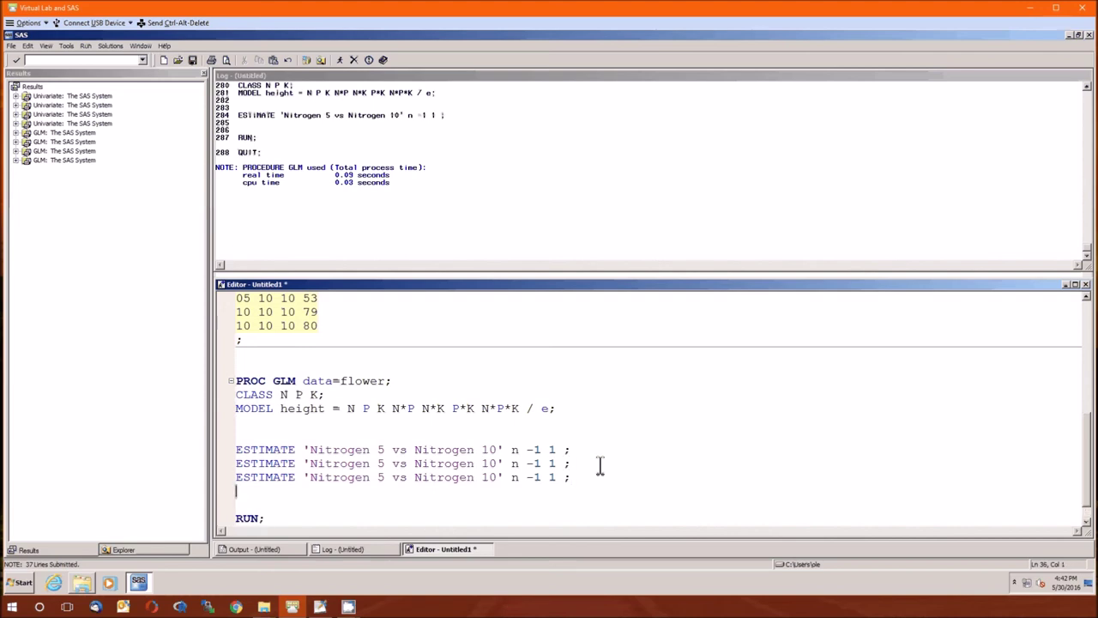
- Relabel the second ESTIMATE line as 'Potassium 5 vs Potassium 10'
double_click(342, 465)
type("Pota")
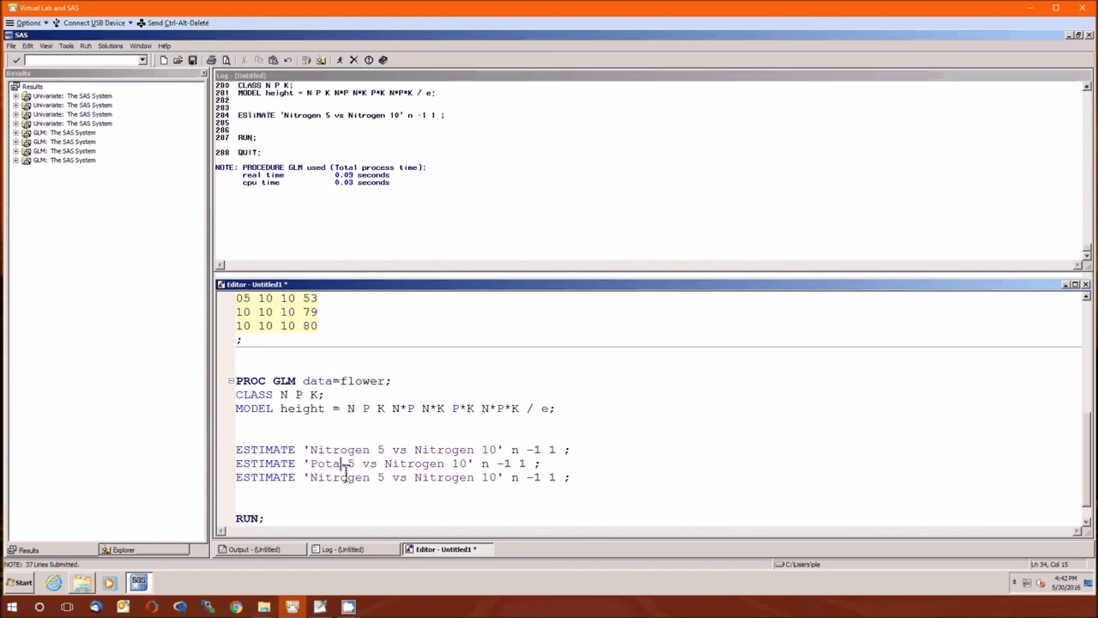
type("ssium")
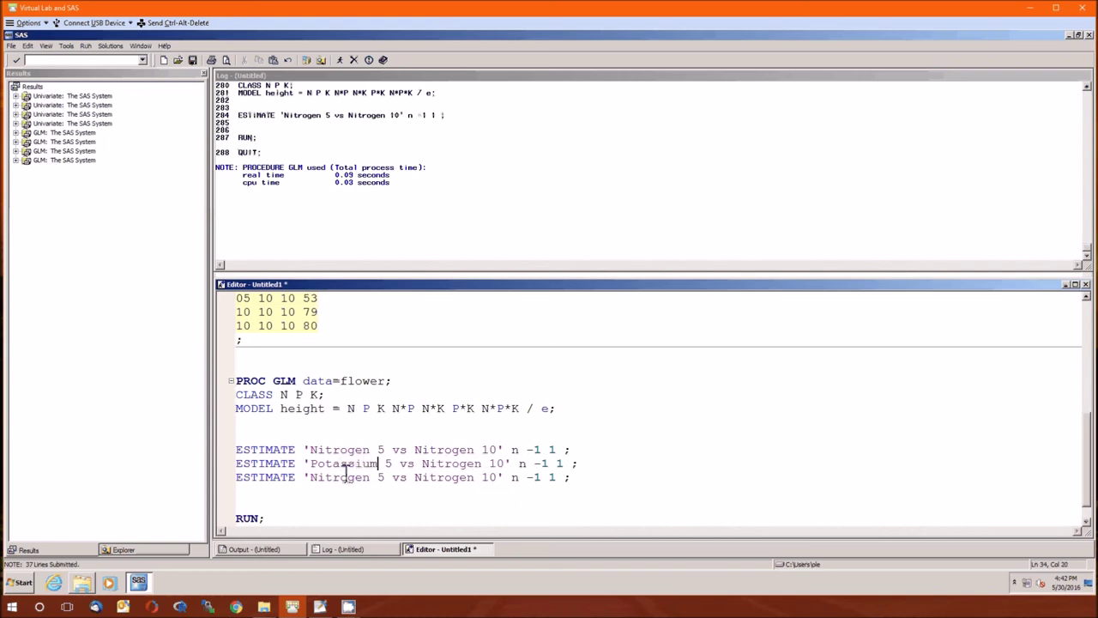
key("ctrl+shift+Left")
key("ctrl+c")
key("ctrl+Right")
key("ctrl+Right")
key("ctrl+Right")
key("ctrl+shift+Right")
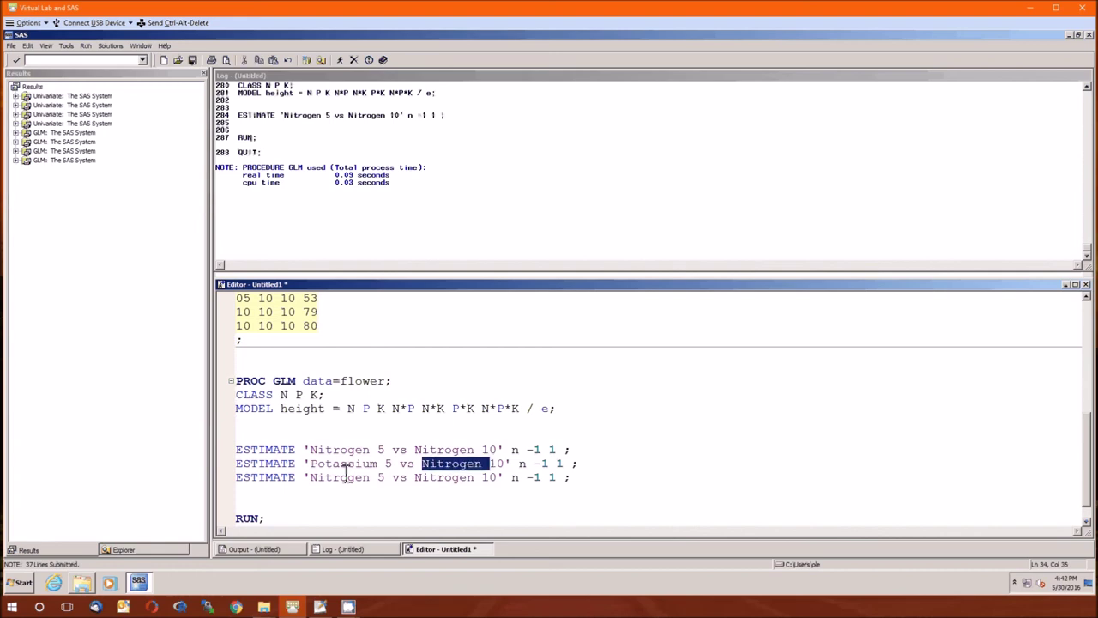
key("ctrl+v")
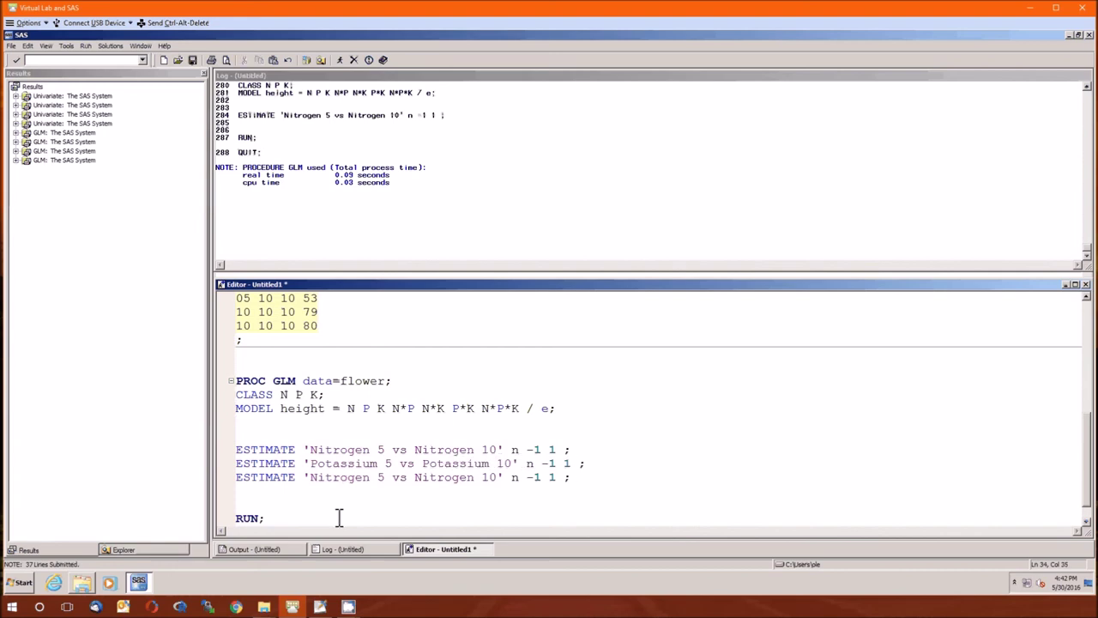
- Relabel the third ESTIMATE line as 'Phosphorus 5 vs Phosphorus 10'
double_click(343, 478)
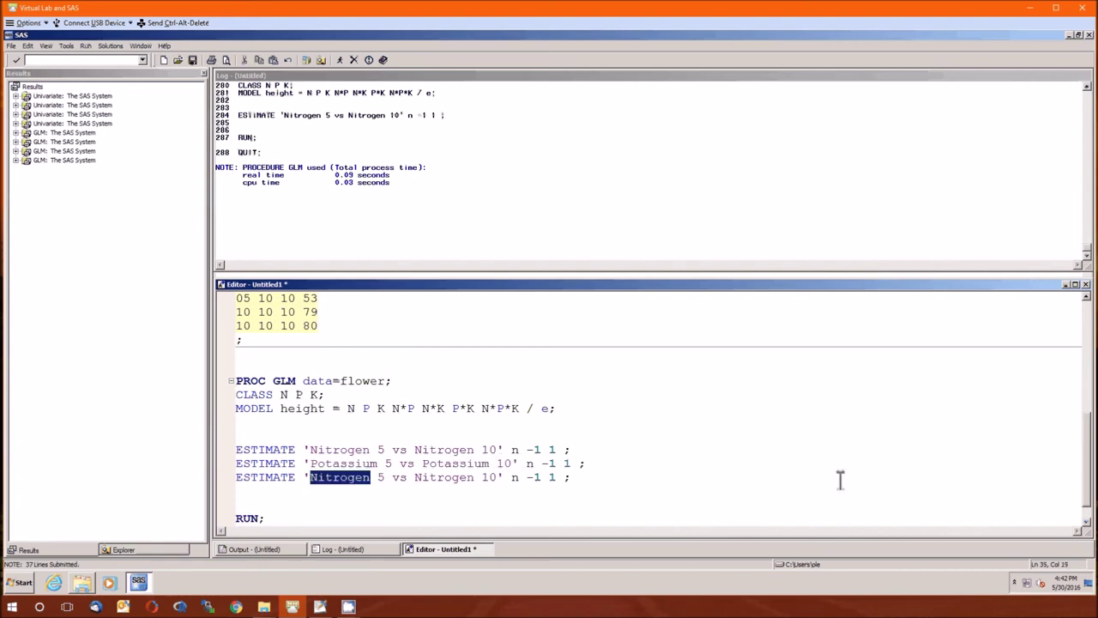
type("Pota")
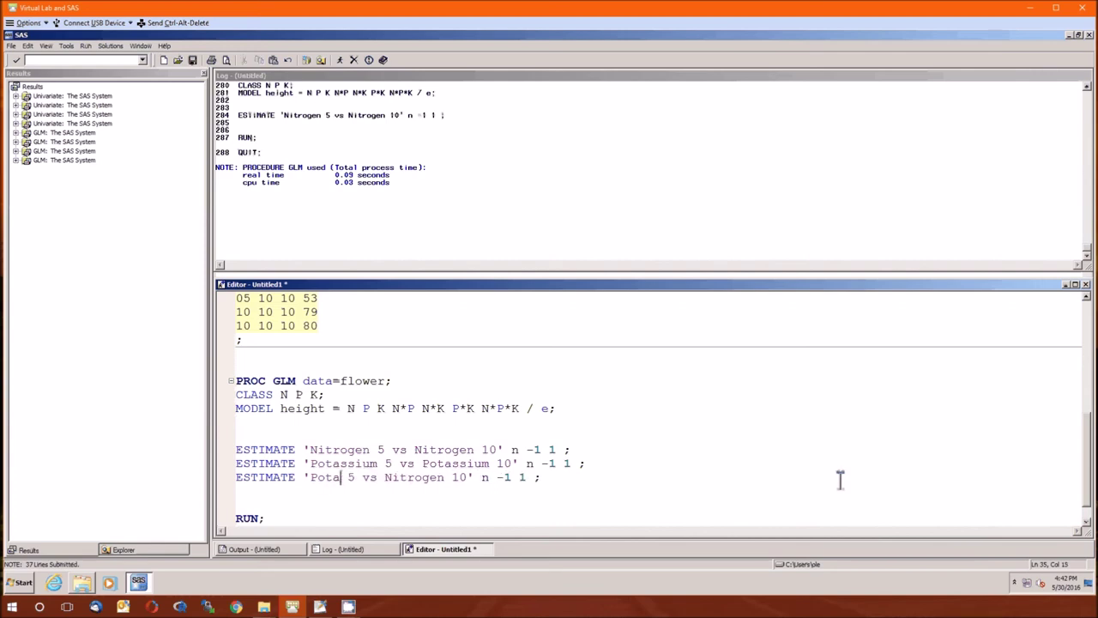
key("BackSpace")
key("BackSpace")
key("BackSpace")
key("BackSpace")
type("Pho")
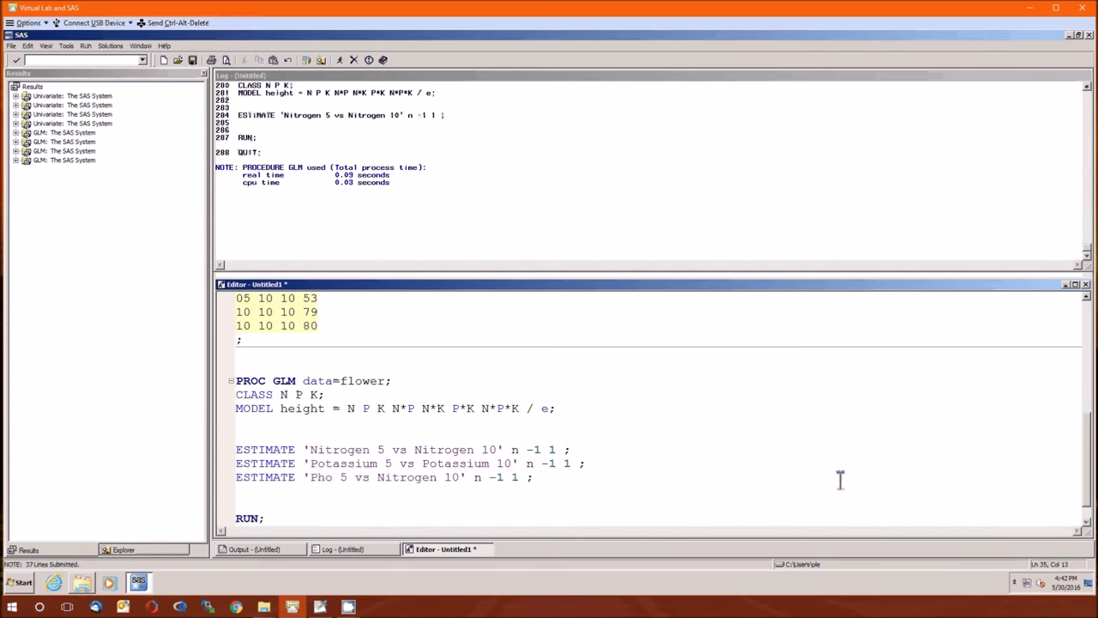
type("sphoru")
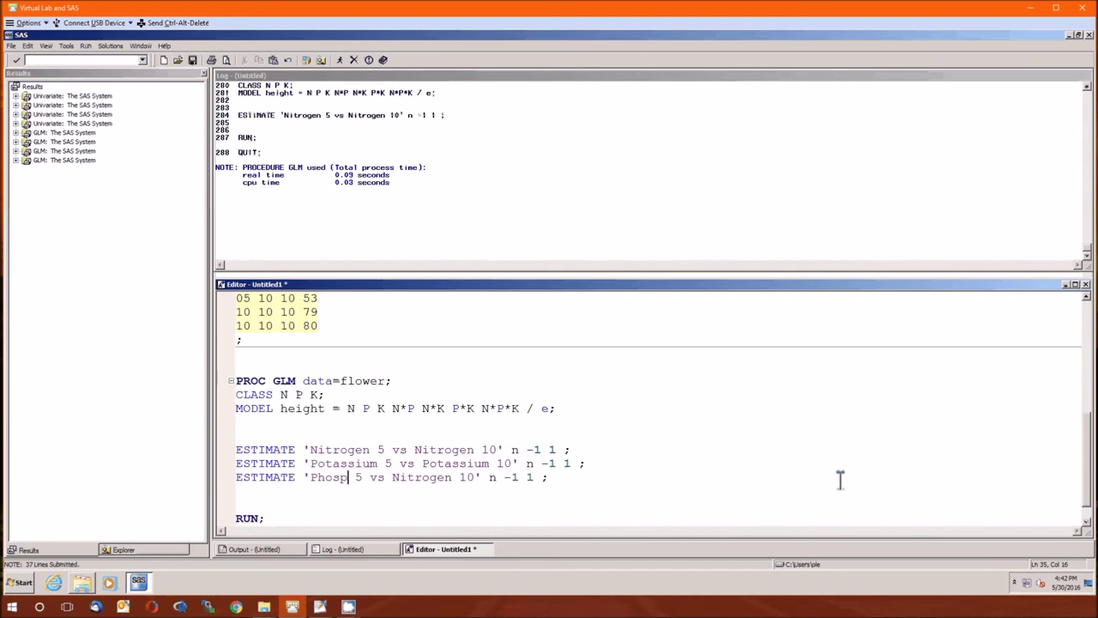
type("s")
key("ctrl+shift+Left")
key("ctrl+c")
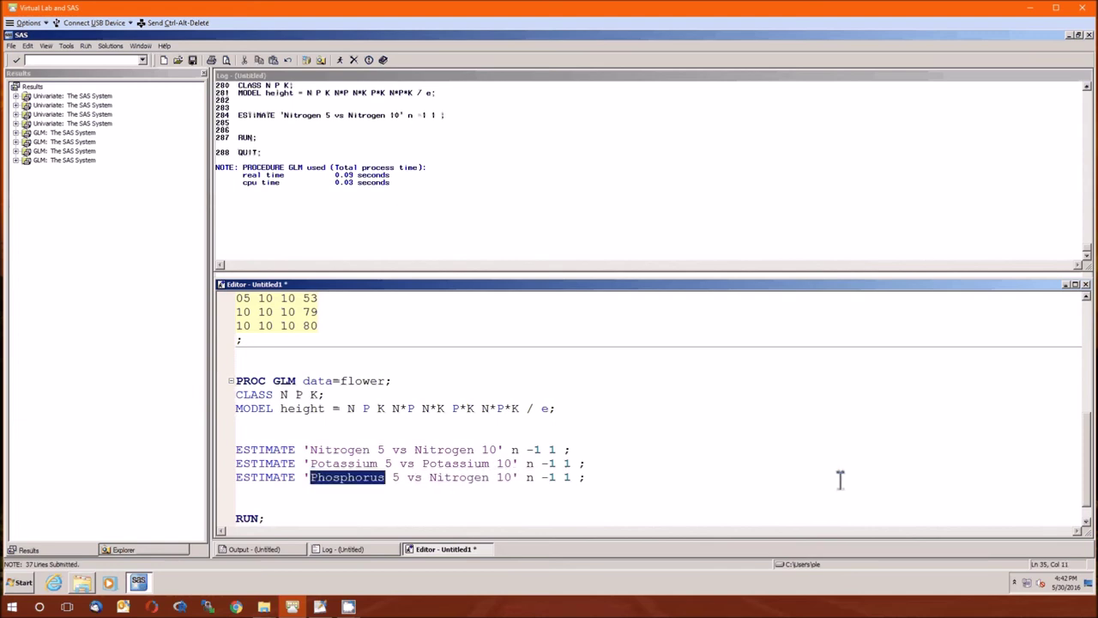
key("ctrl+Right")
key("ctrl+Right")
key("ctrl+Right")
key("ctrl+shift+Right")
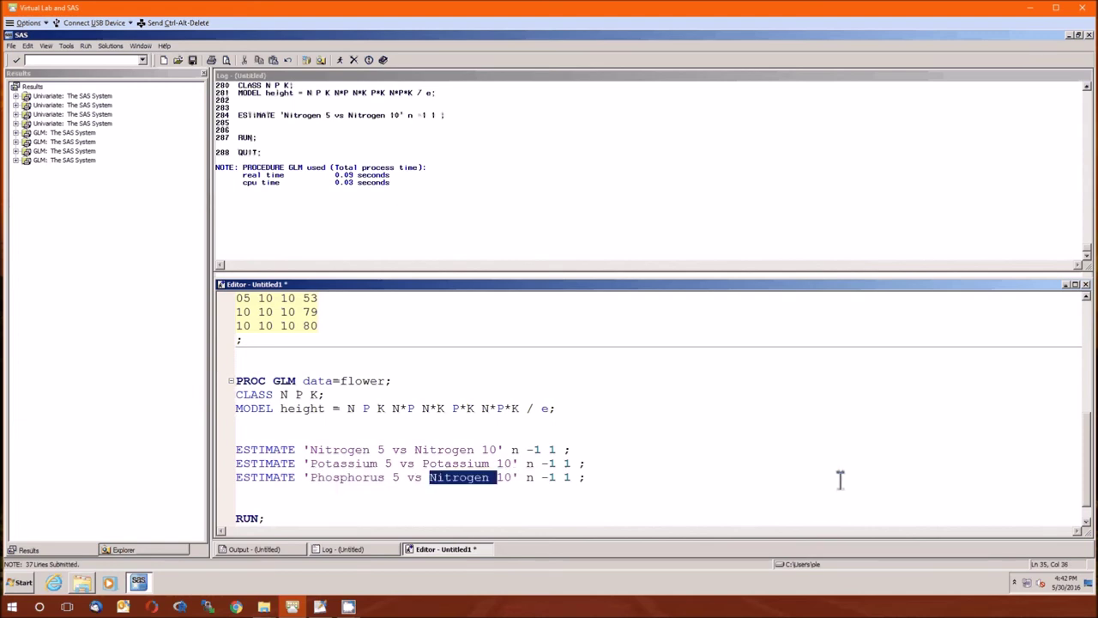
key("ctrl+v")
- Change the effect to p on the Potassium line and k on the Phosphorus line, then run all three estimates
key("Right")
key("Right")
key("Right")
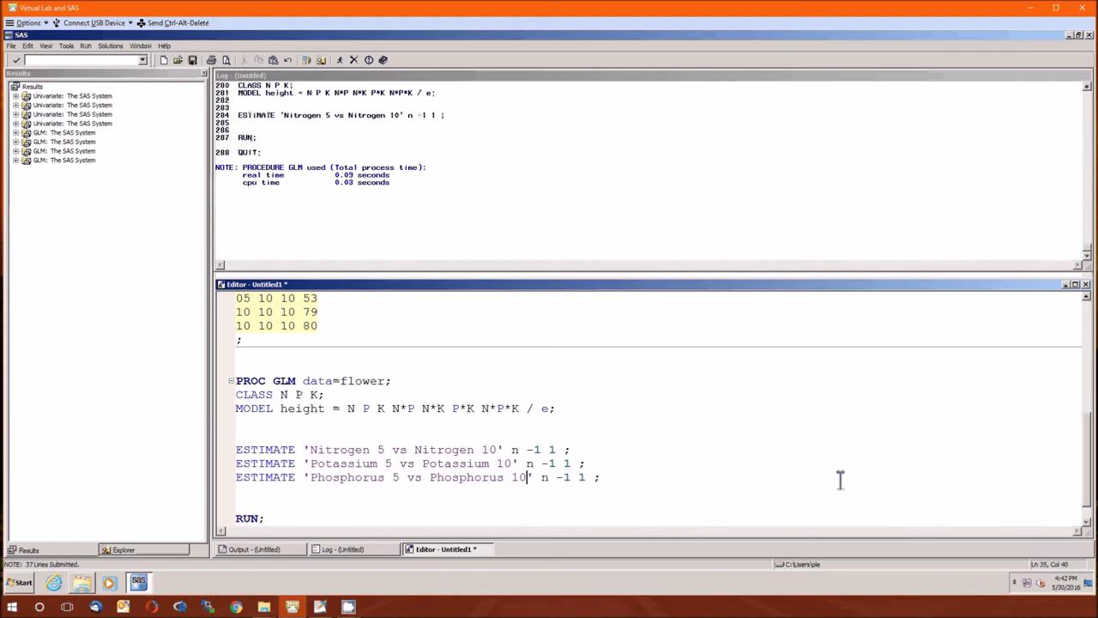
key("Up")
key("Delete")
type("p")
key("Down")
key("Right")
key("Delete")
type("k")
key("F3")
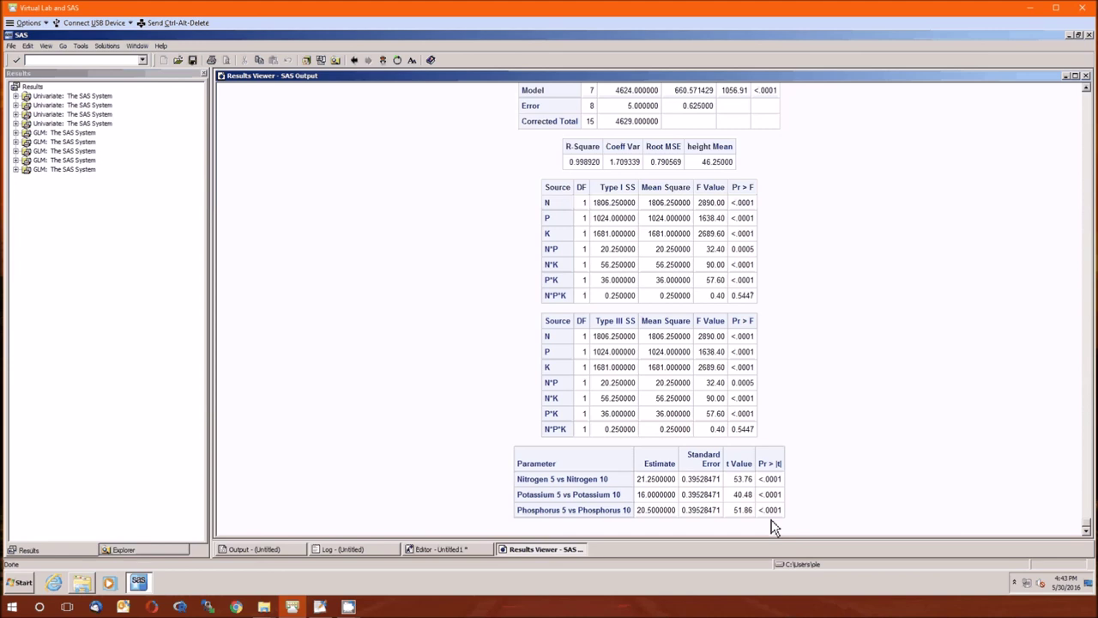
- Close the Results Viewer showing the Nitrogen 21.25, Potassium 16.00 and Phosphorus 20.50 estimates
left_click(1087, 77)
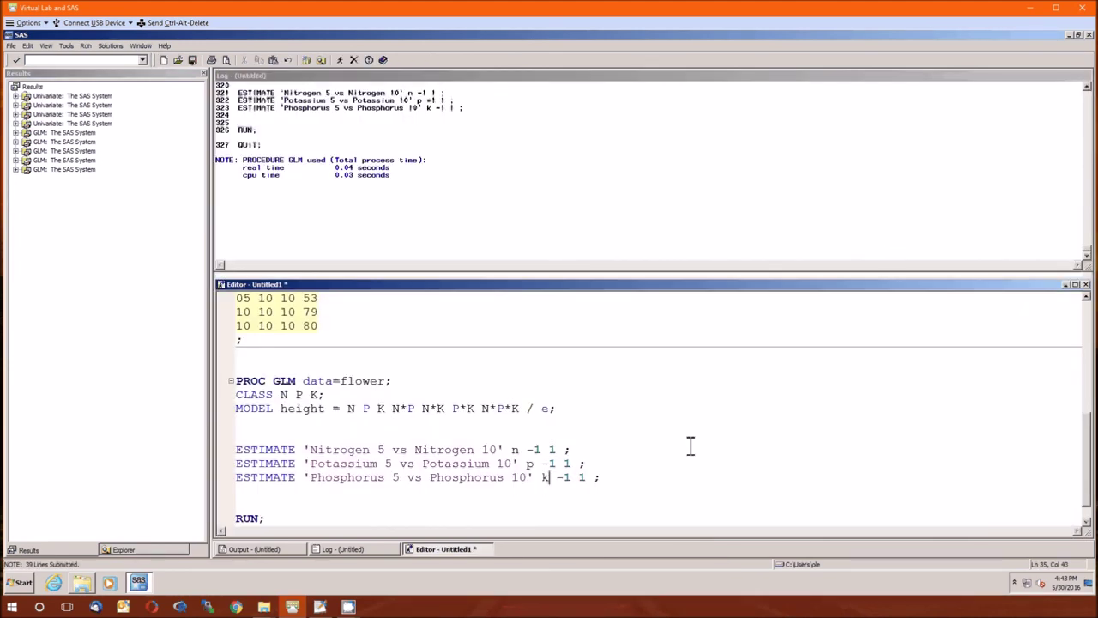